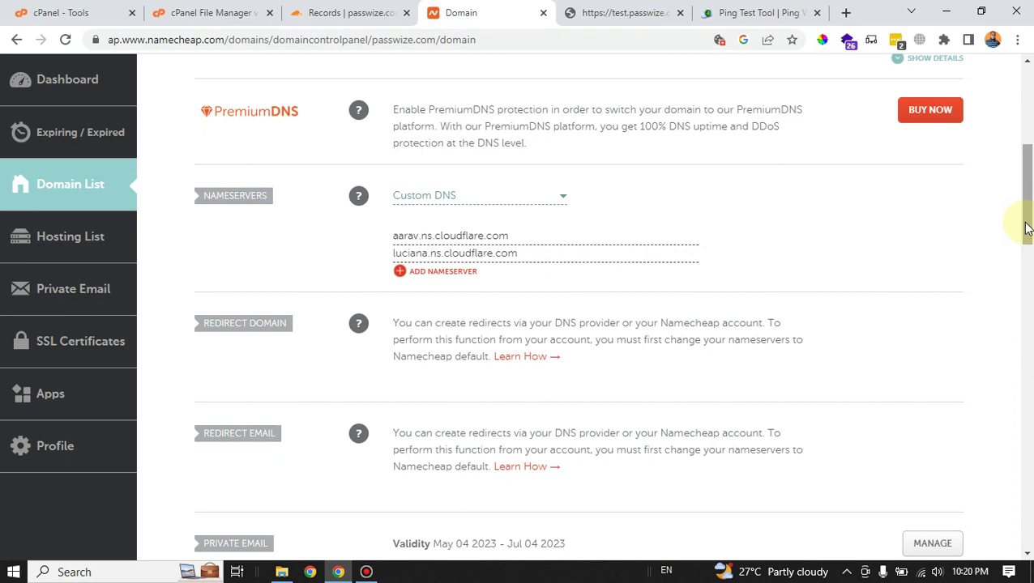
# Scroll Namecheap's Domain List to find passwize.com, shown active alongside cookiepolicypro.com.
pyautogui.moveTo(1026, 228); pyautogui.dragTo(1027, 212)
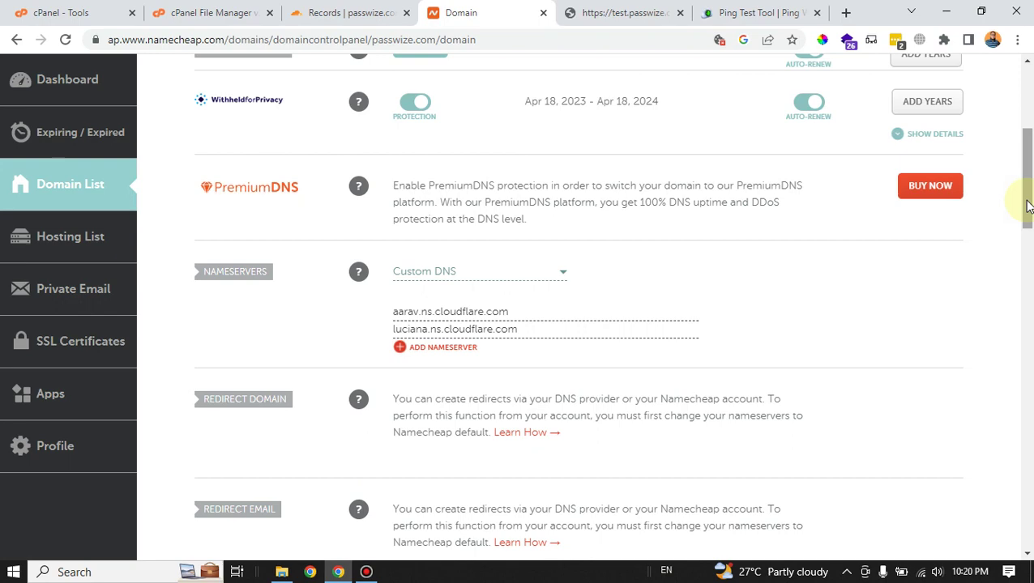
pyautogui.moveTo(1026, 205); pyautogui.dragTo(1026, 146)
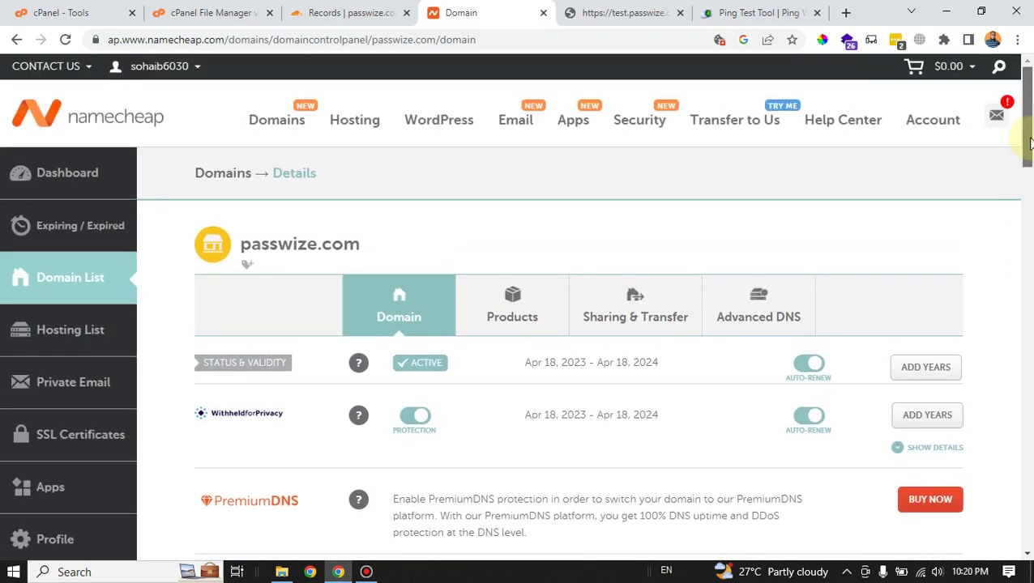
pyautogui.click(74, 275)
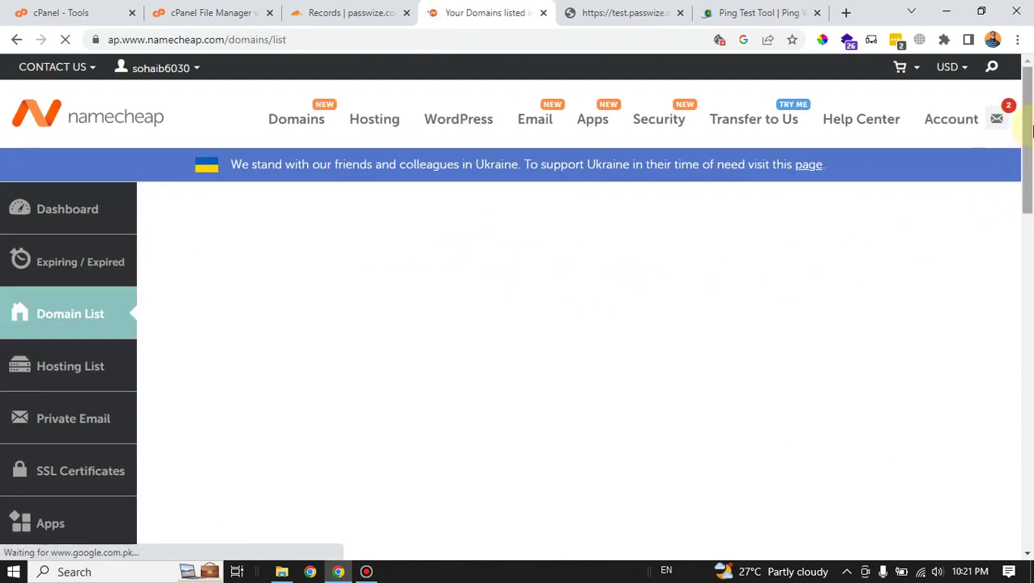
pyautogui.scroll(-3, 1022, 196)
pyautogui.scroll(-1, 1029, 222)
pyautogui.scroll(3, 1029, 222)
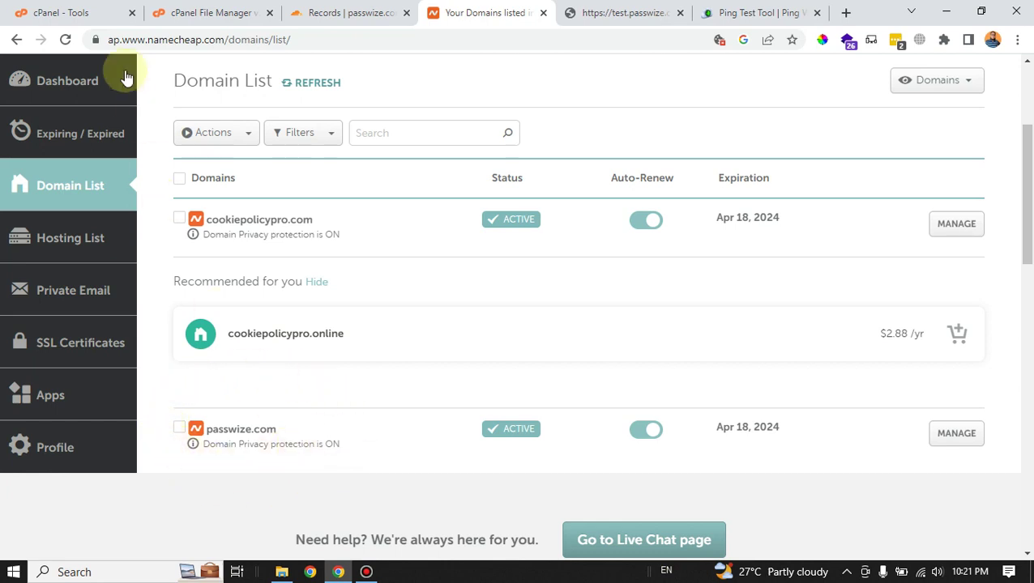
pyautogui.click(96, 10)
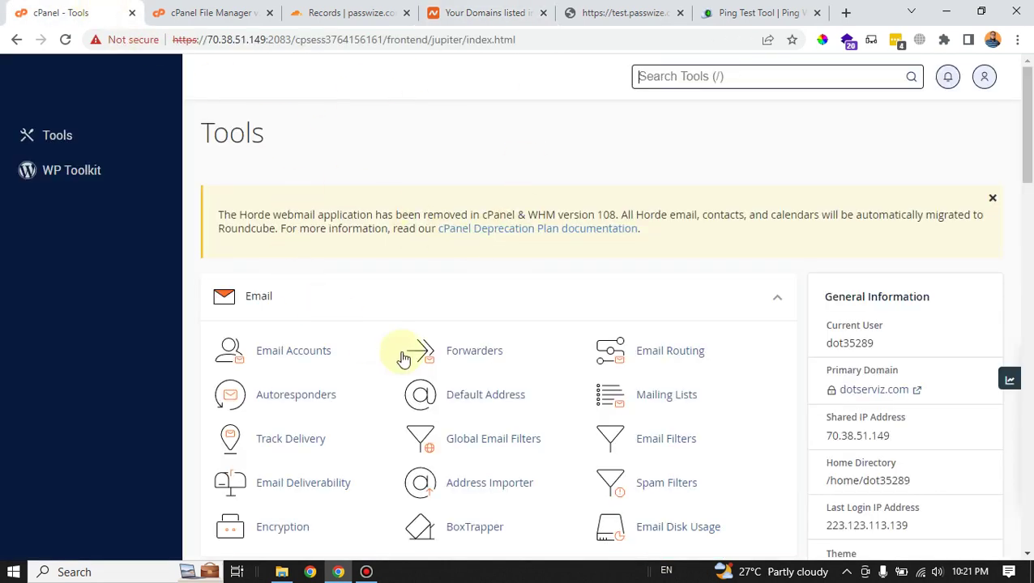
pyautogui.click(208, 41)
pyautogui.moveTo(208, 41); pyautogui.dragTo(290, 41)
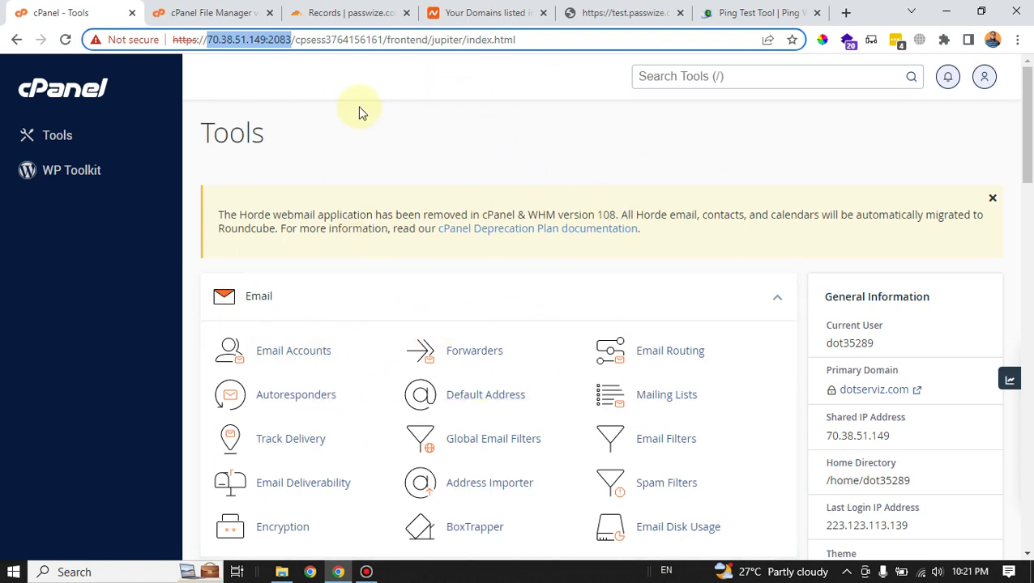
pyautogui.click(466, 12)
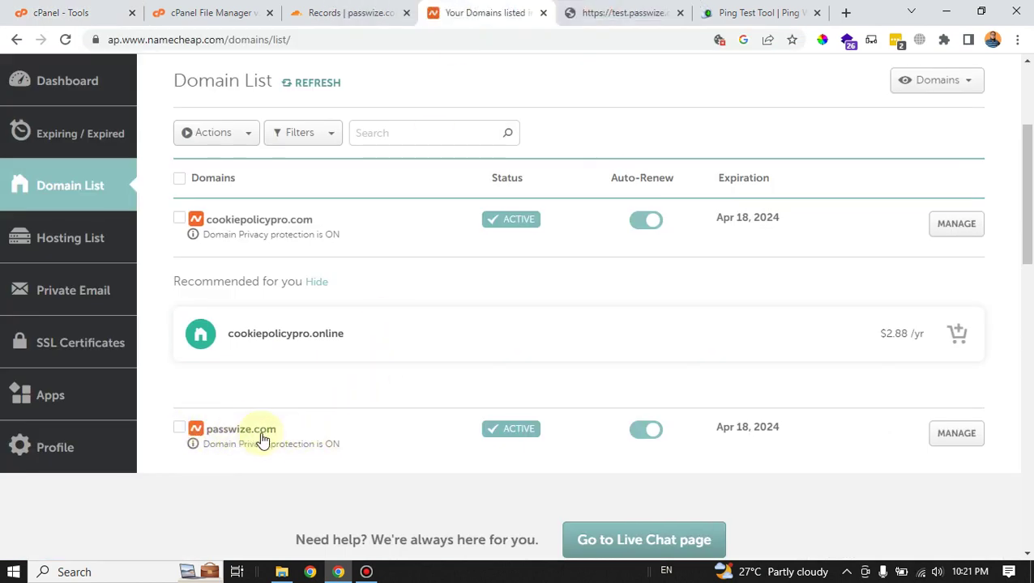
# Check that passwize.com uses the aarav and luciana Cloudflare custom nameservers.
pyautogui.click(962, 437)
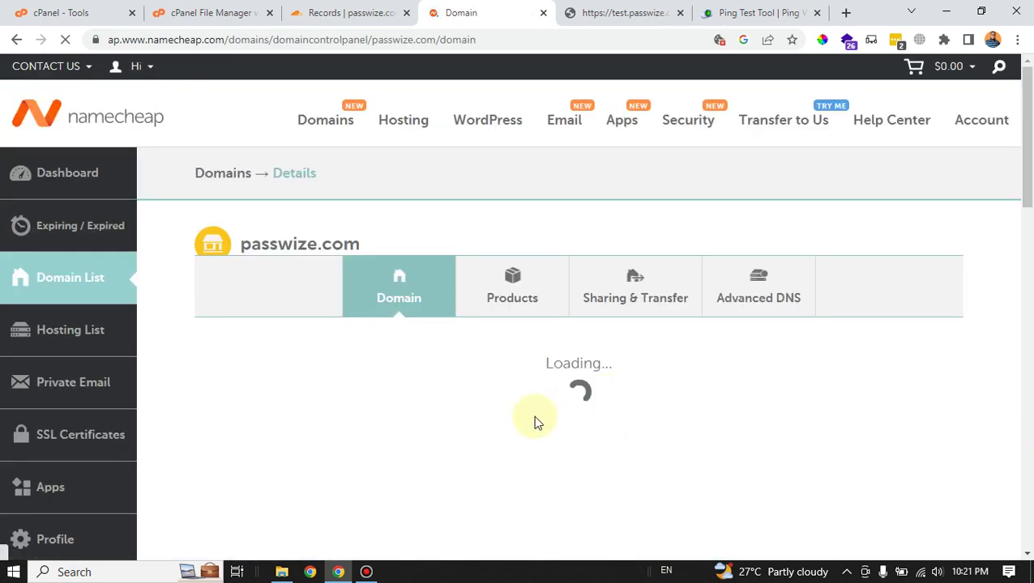
pyautogui.scroll(-3, 541, 422)
pyautogui.scroll(-1, 502, 388)
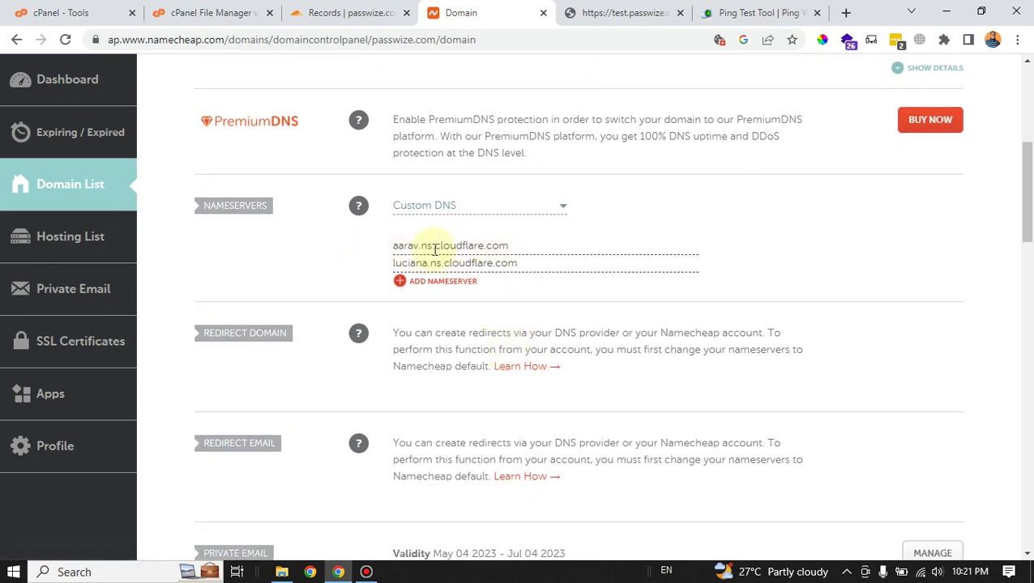
pyautogui.moveTo(510, 246); pyautogui.dragTo(390, 250)
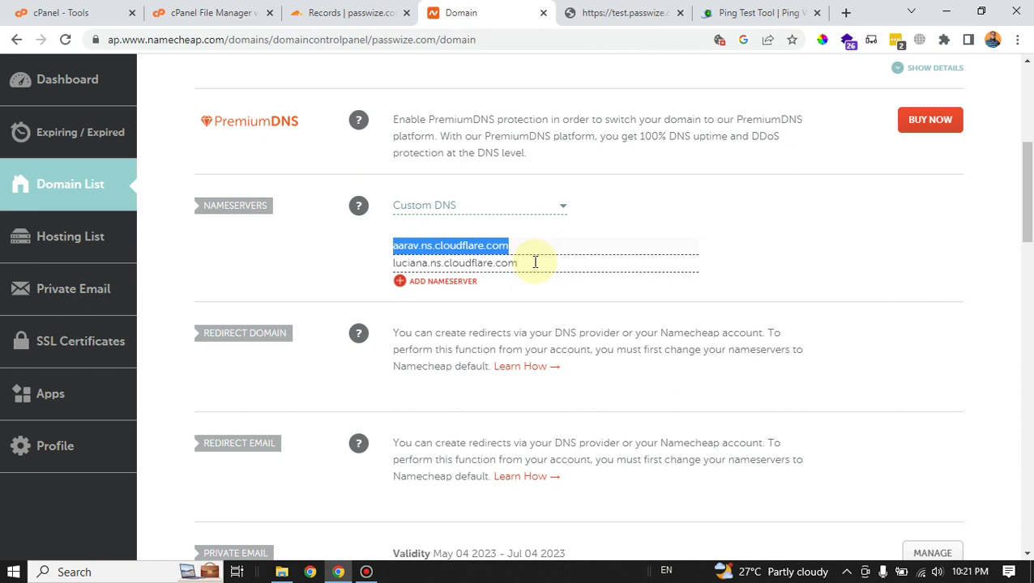
pyautogui.moveTo(532, 262); pyautogui.dragTo(392, 261)
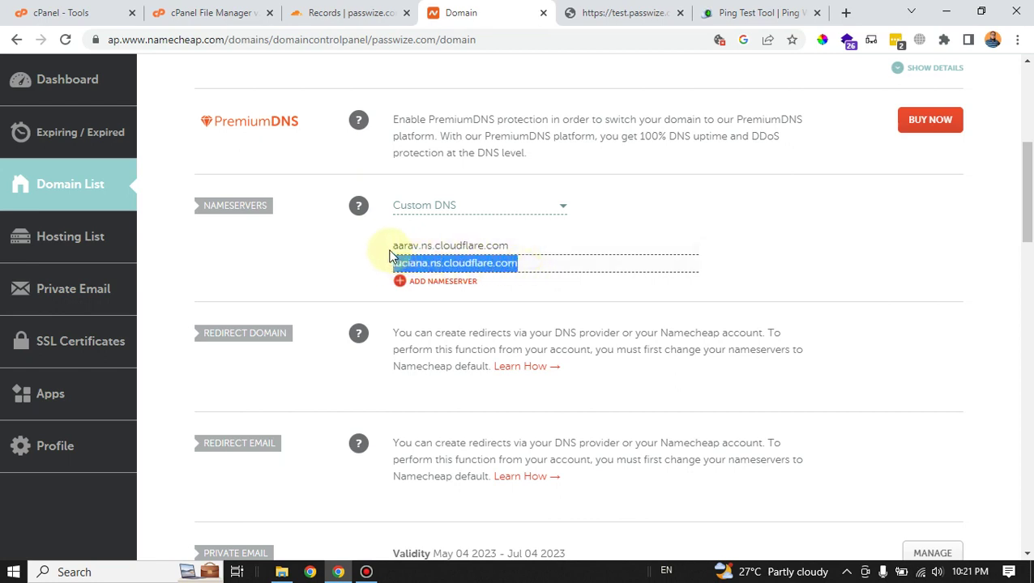
pyautogui.click(558, 235)
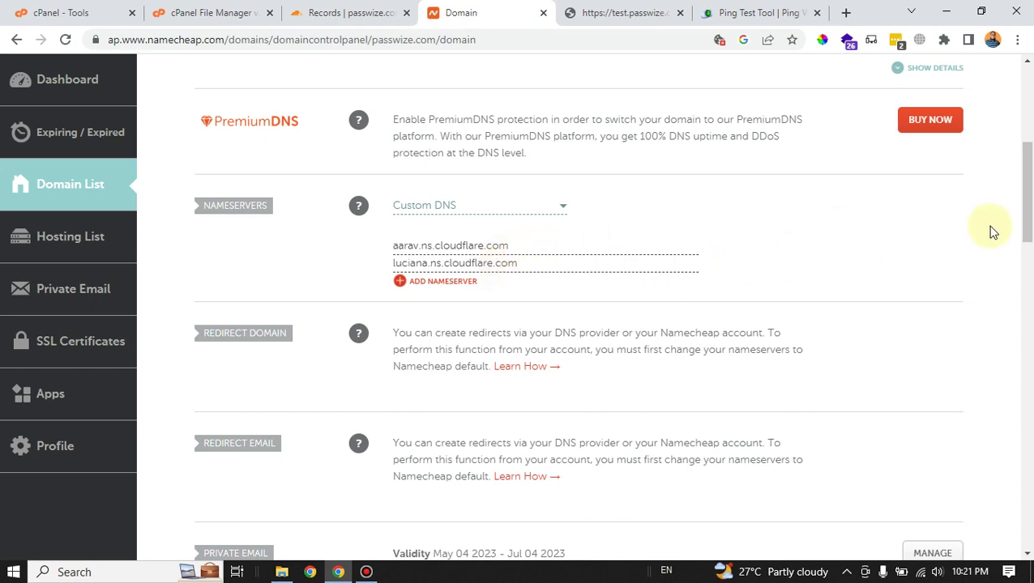
pyautogui.moveTo(530, 247); pyautogui.dragTo(392, 243)
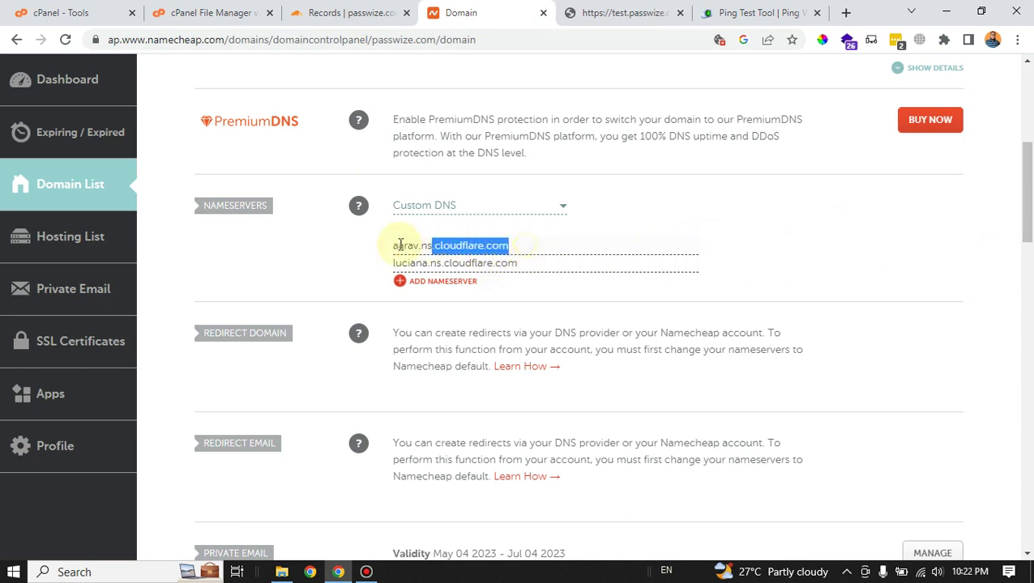
pyautogui.moveTo(549, 267); pyautogui.dragTo(360, 270)
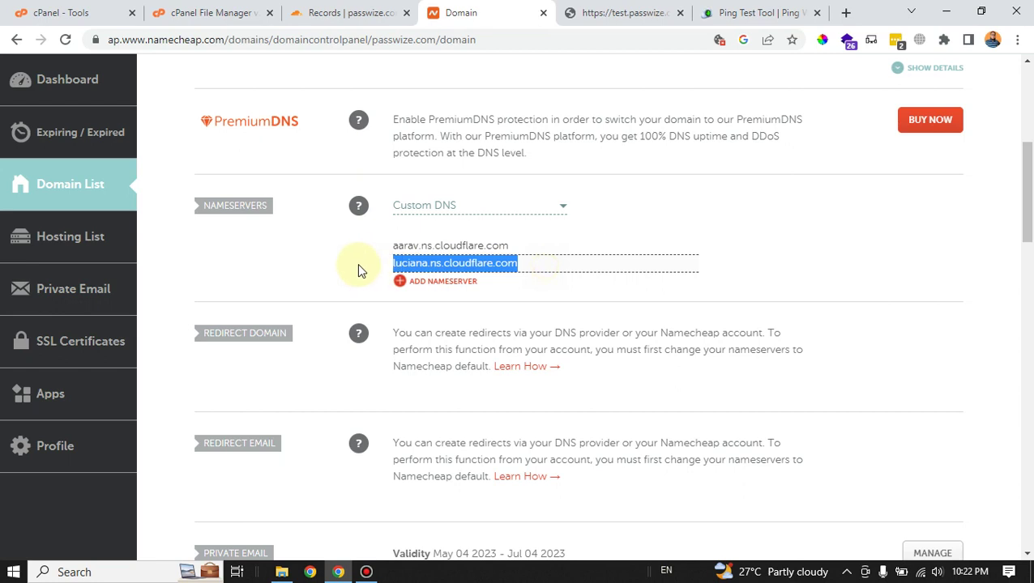
pyautogui.click(520, 244)
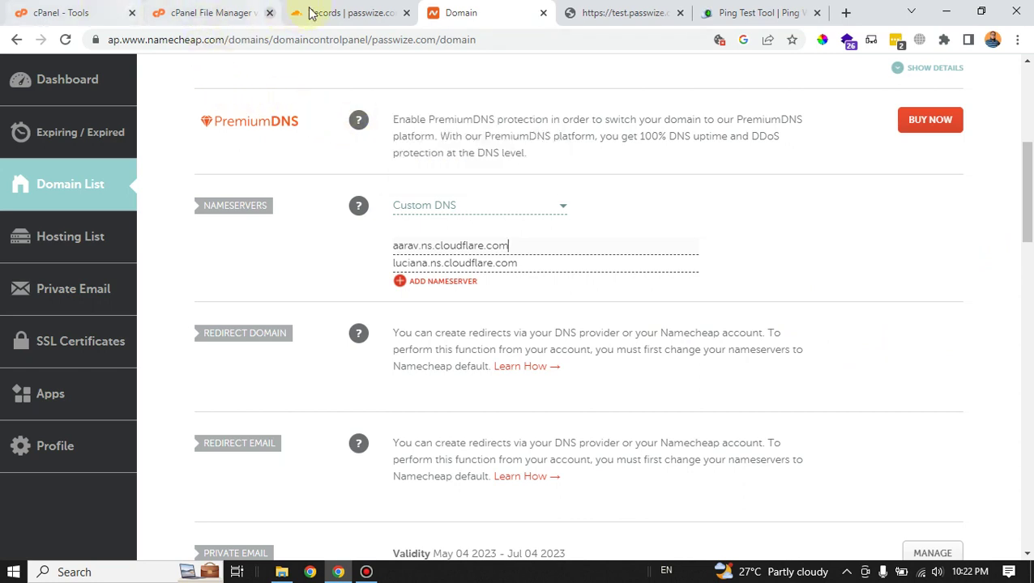
# View passwize.com's Cloudflare DNS records: proxied root, test and www A records.
pyautogui.click(349, 13)
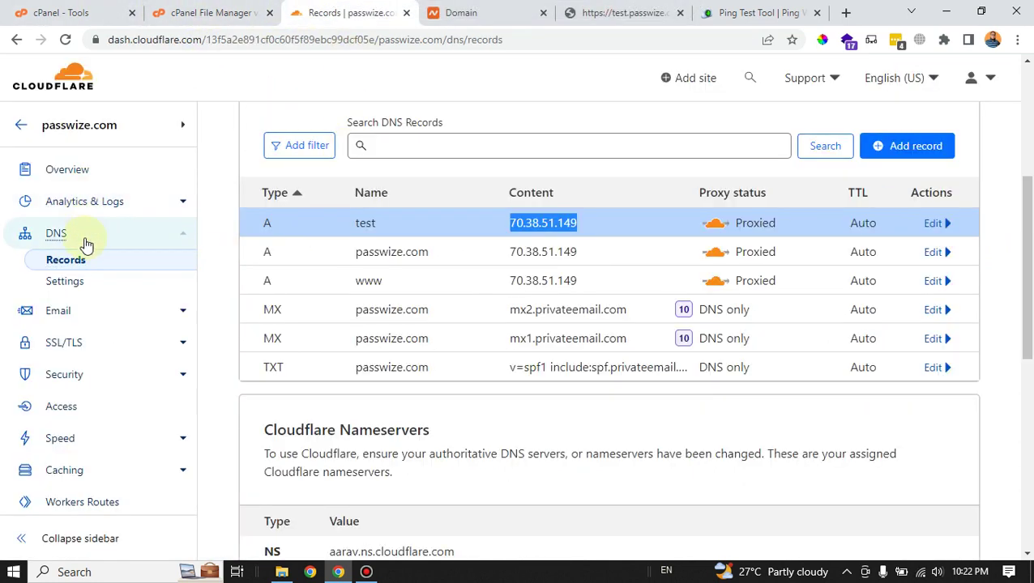
pyautogui.click(14, 127)
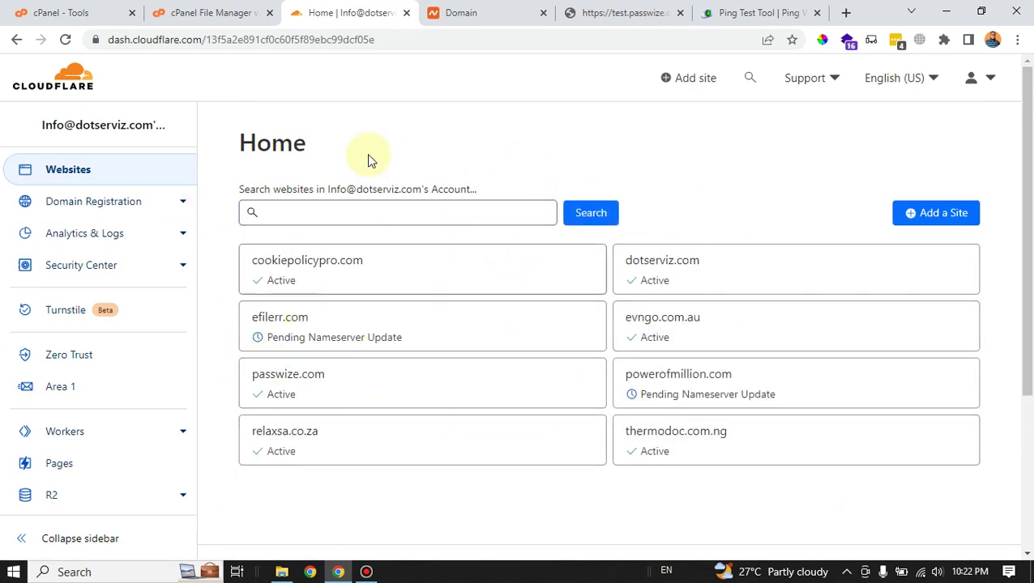
pyautogui.click(297, 386)
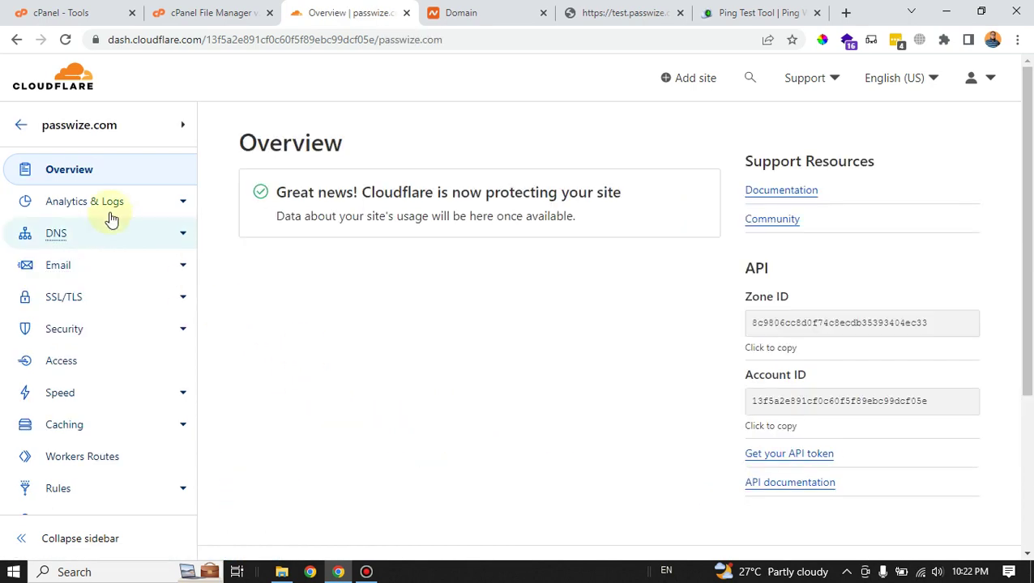
pyautogui.click(81, 236)
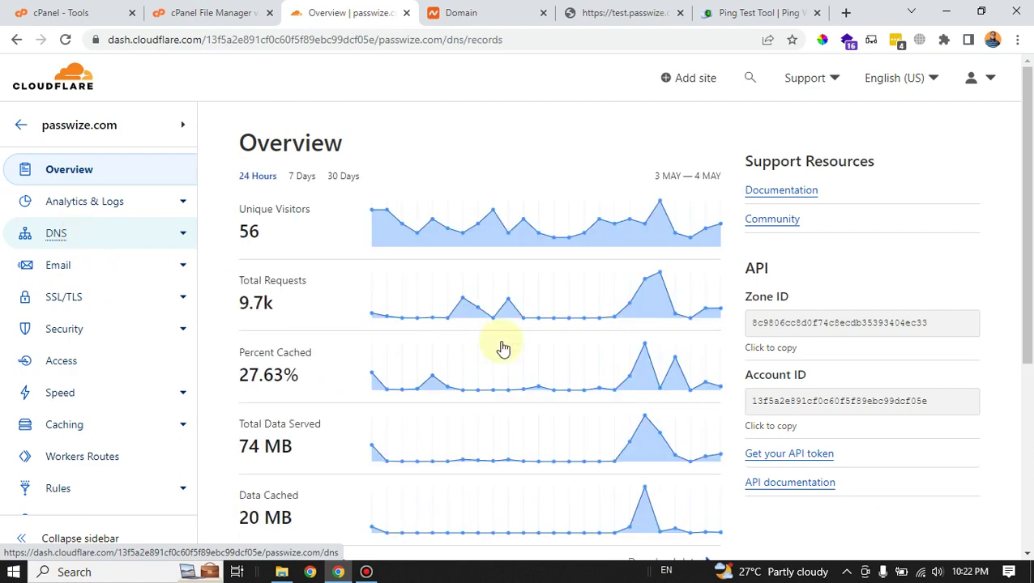
pyautogui.scroll(-2, 510, 421)
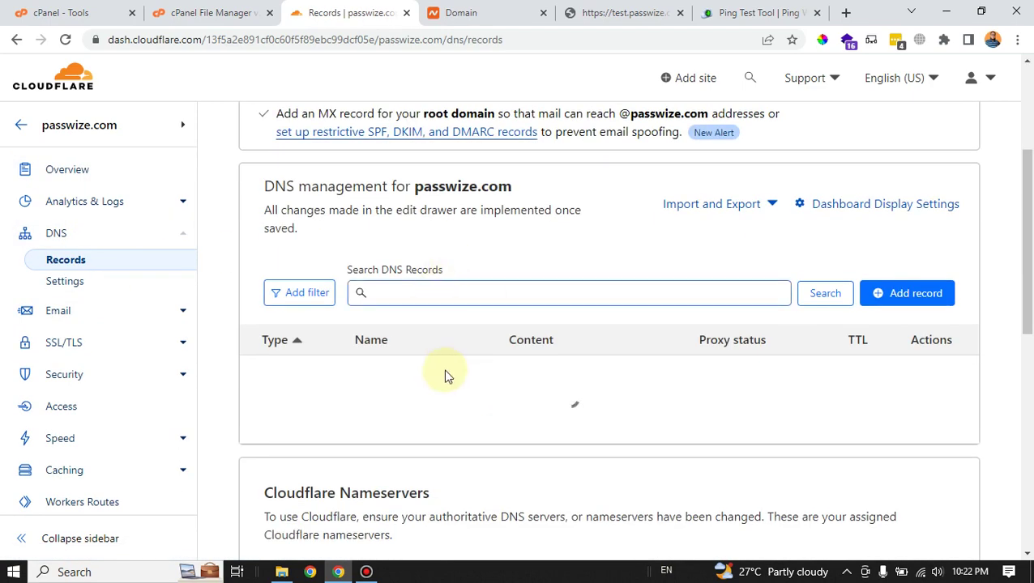
pyautogui.scroll(-2, 473, 368)
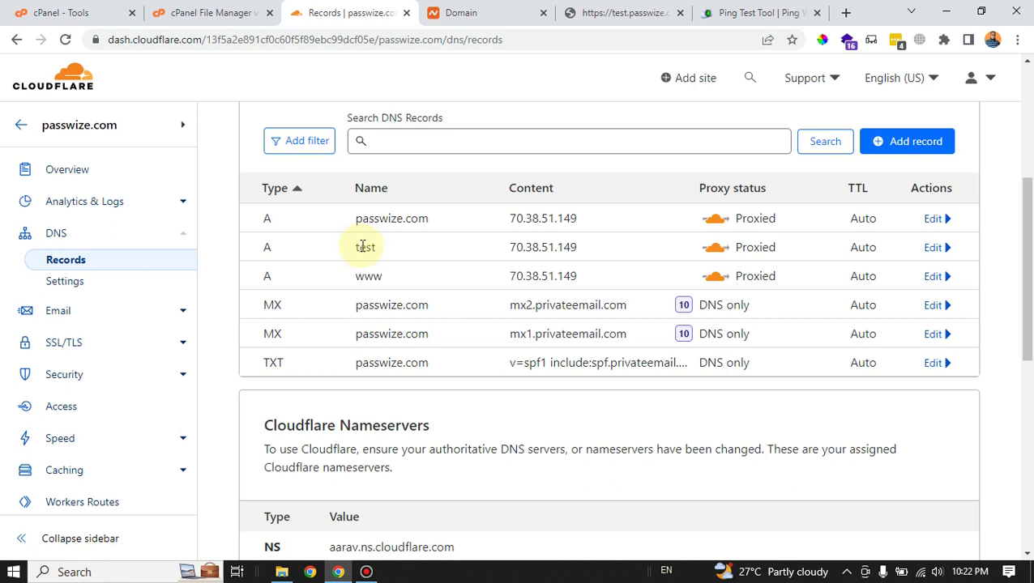
pyautogui.scroll(1, 372, 251)
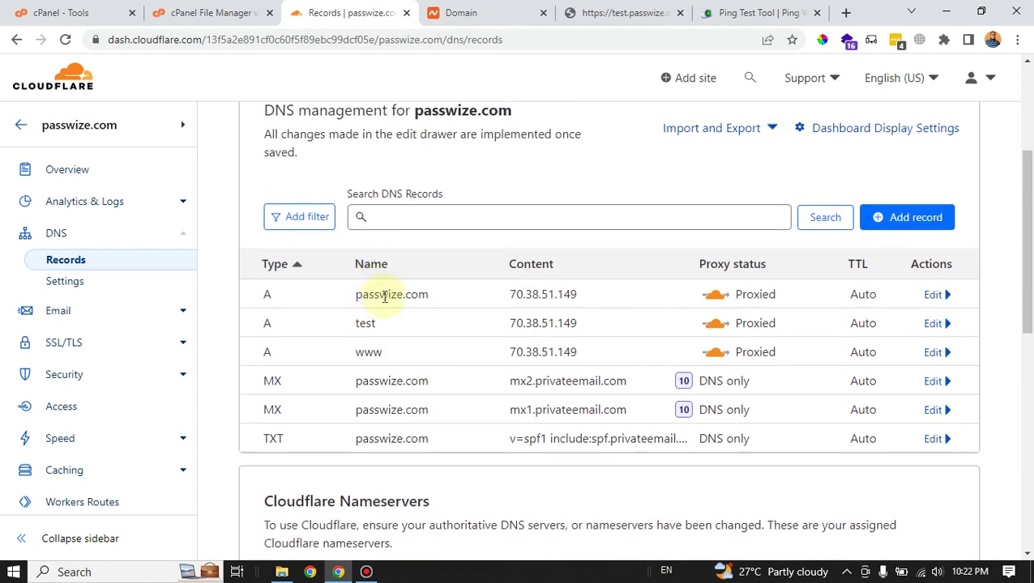
# Start a new A DNS record named test2.
pyautogui.click(911, 231)
pyautogui.click(430, 315)
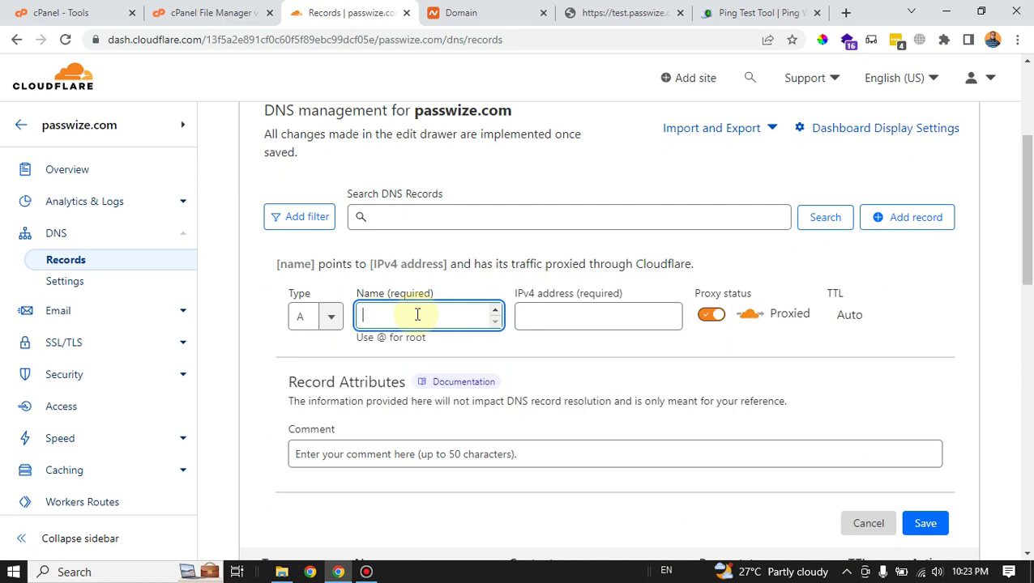
pyautogui.write('te')
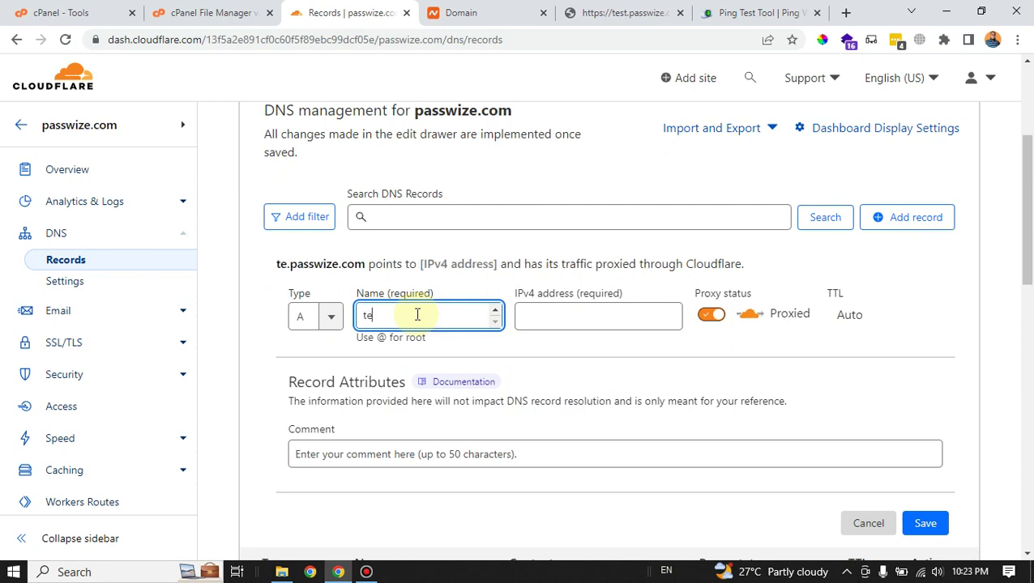
pyautogui.write('st')
pyautogui.press('BackSpace')
pyautogui.press('BackSpace')
pyautogui.write('s')
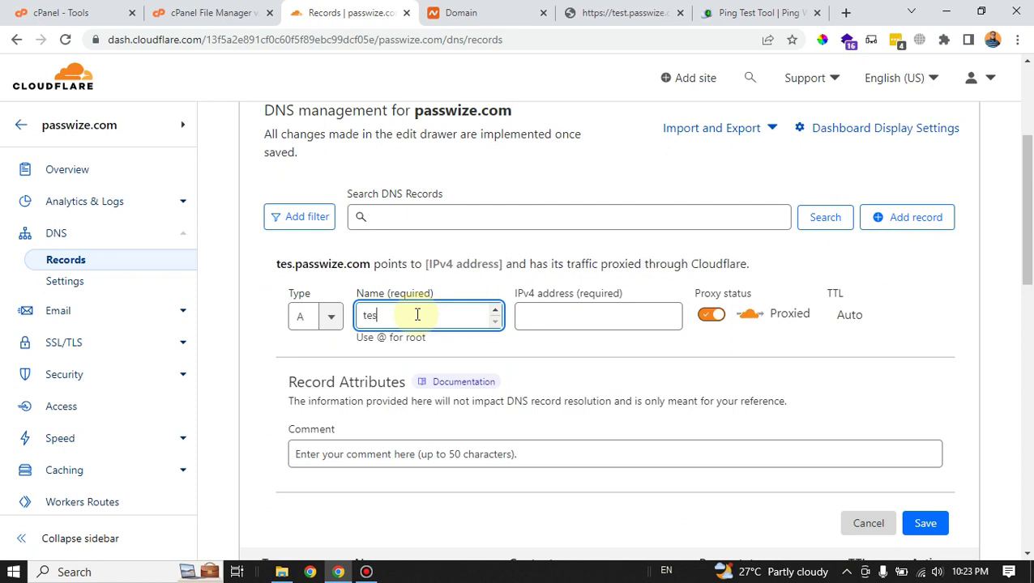
pyautogui.write('t2')
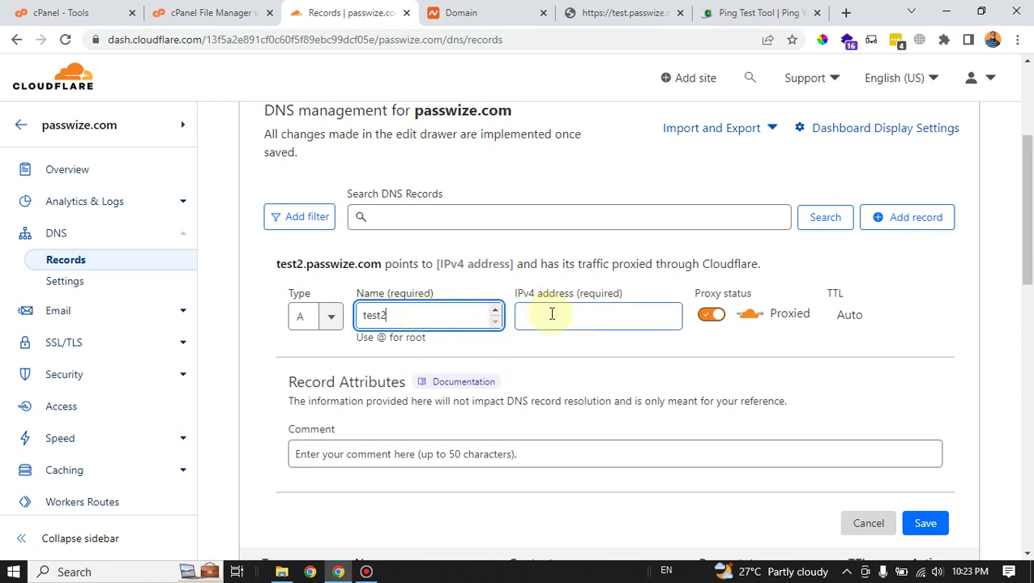
# Confirm the test2.passwize.com hostname preview and place the cursor in the IPv4 field.
pyautogui.click(540, 315)
pyautogui.click(396, 315)
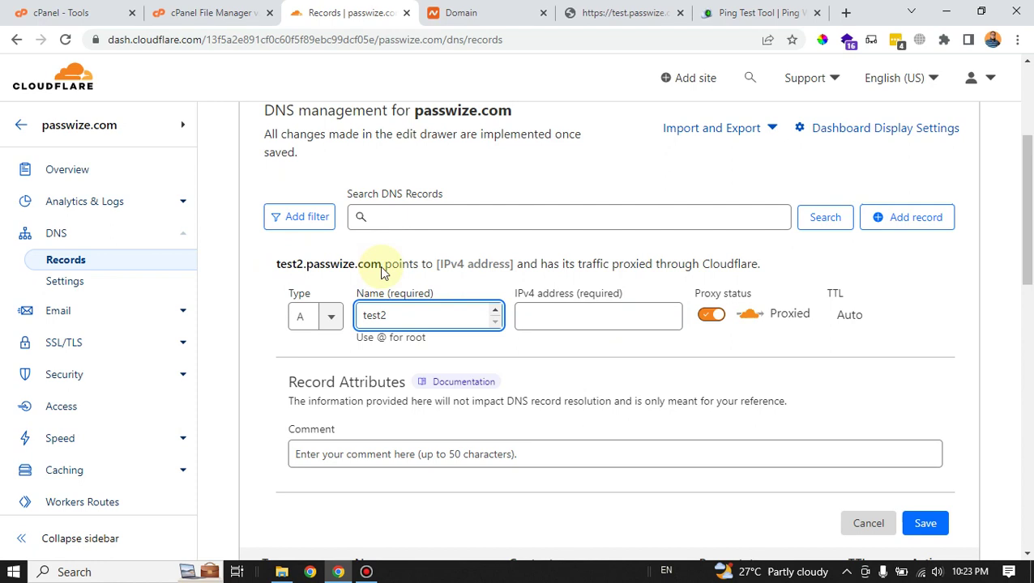
pyautogui.moveTo(381, 266); pyautogui.dragTo(278, 266)
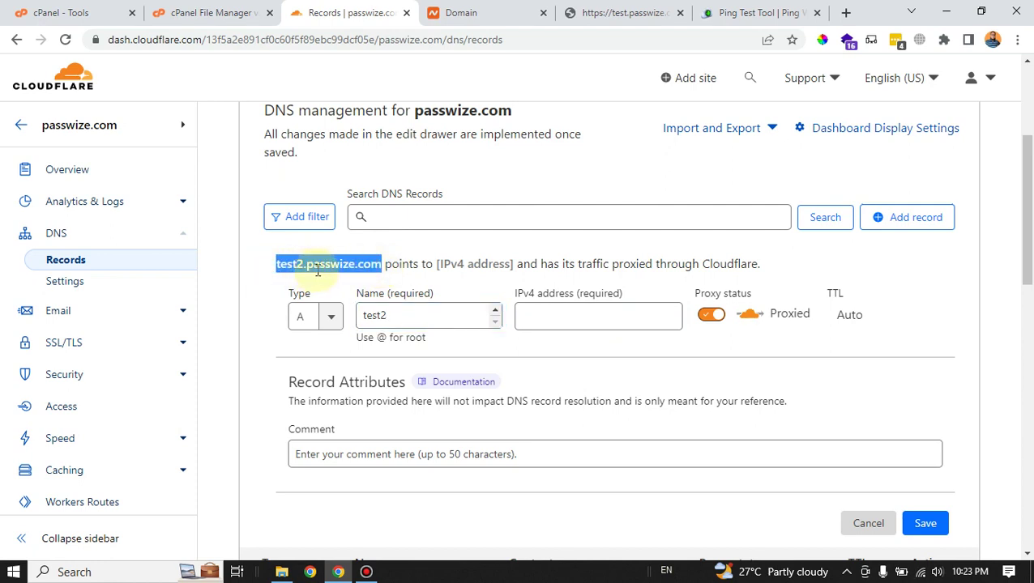
pyautogui.click(538, 316)
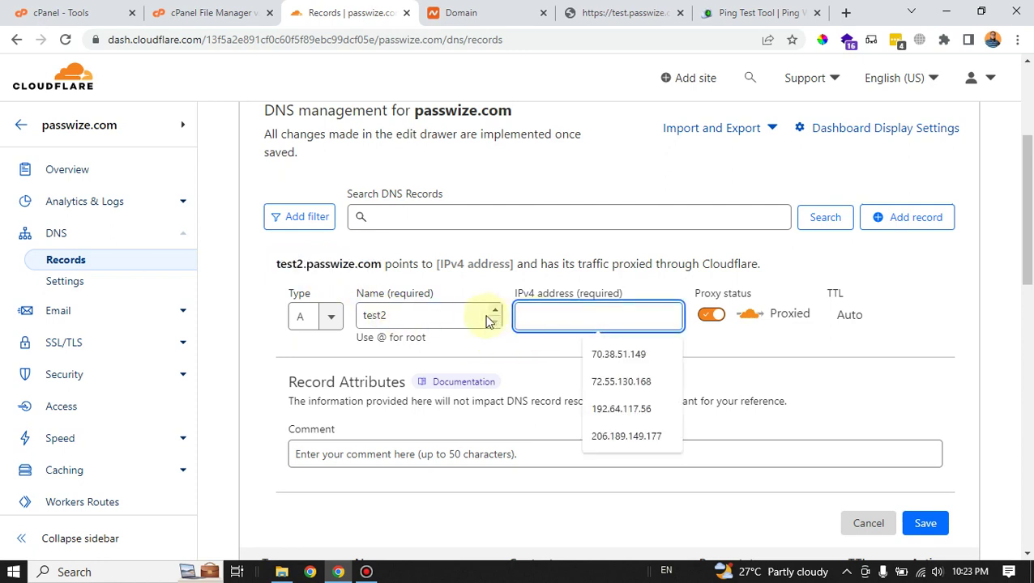
pyautogui.moveTo(381, 264); pyautogui.dragTo(250, 263)
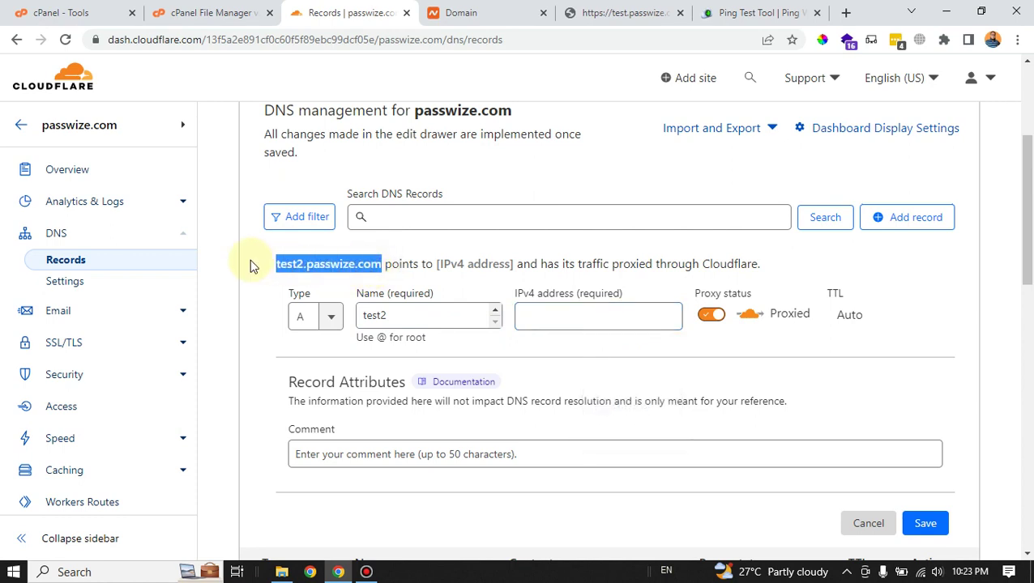
pyautogui.click(536, 320)
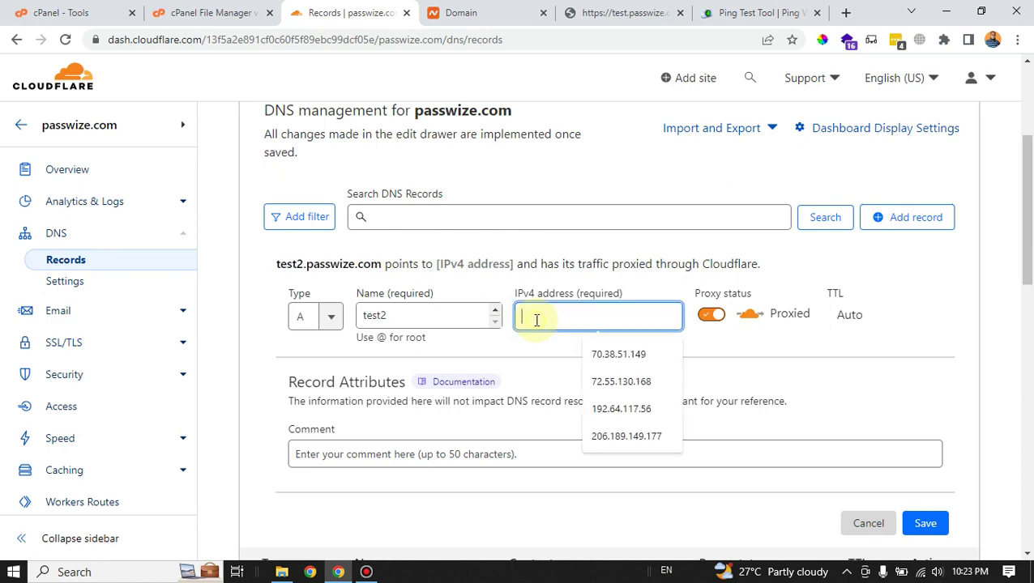
# Copy the shared IP 70.38.51.149 from cPanel's General Information and return to Cloudflare.
pyautogui.click(68, 11)
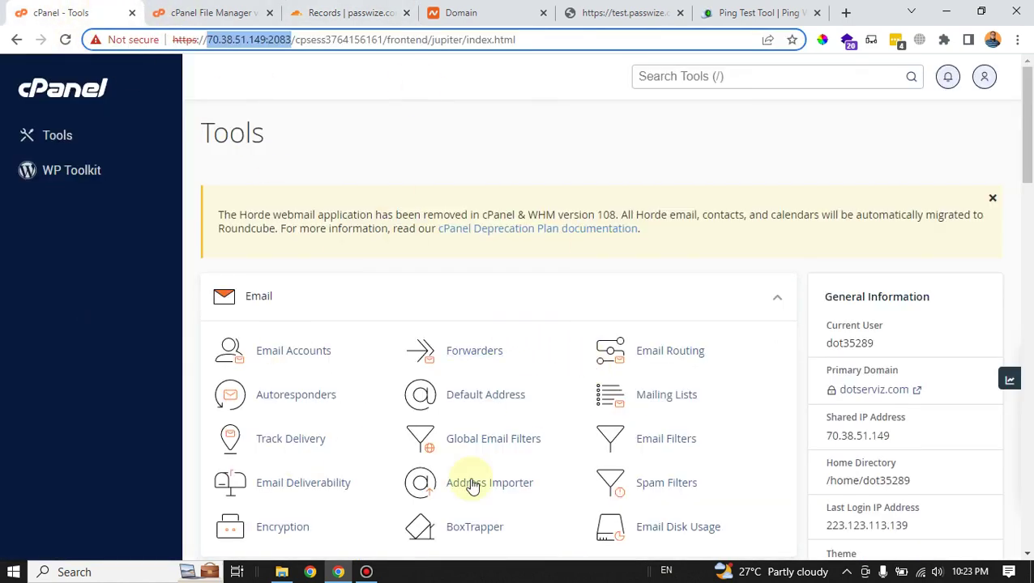
pyautogui.scroll(-1, 911, 380)
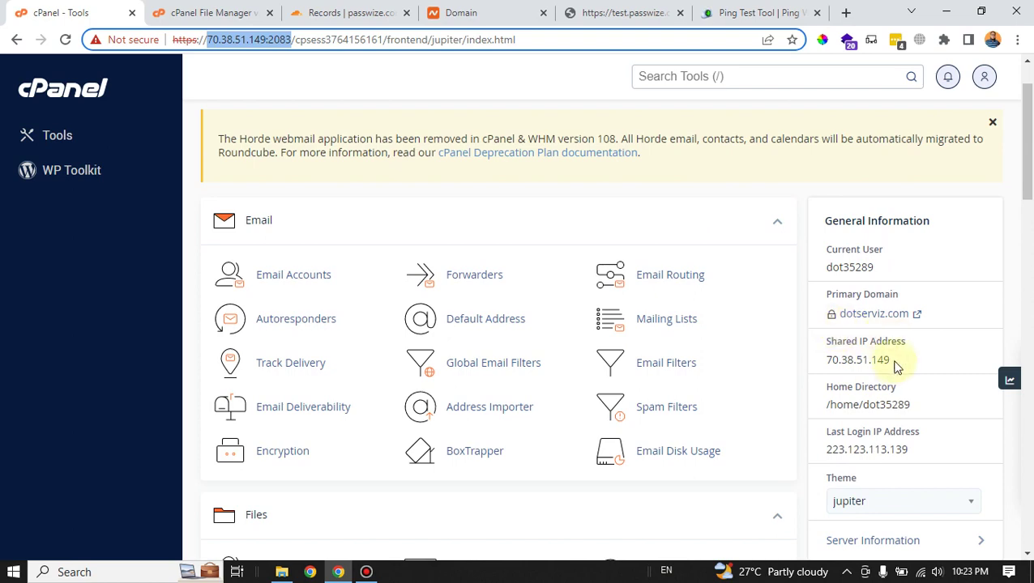
pyautogui.moveTo(891, 362); pyautogui.dragTo(826, 362)
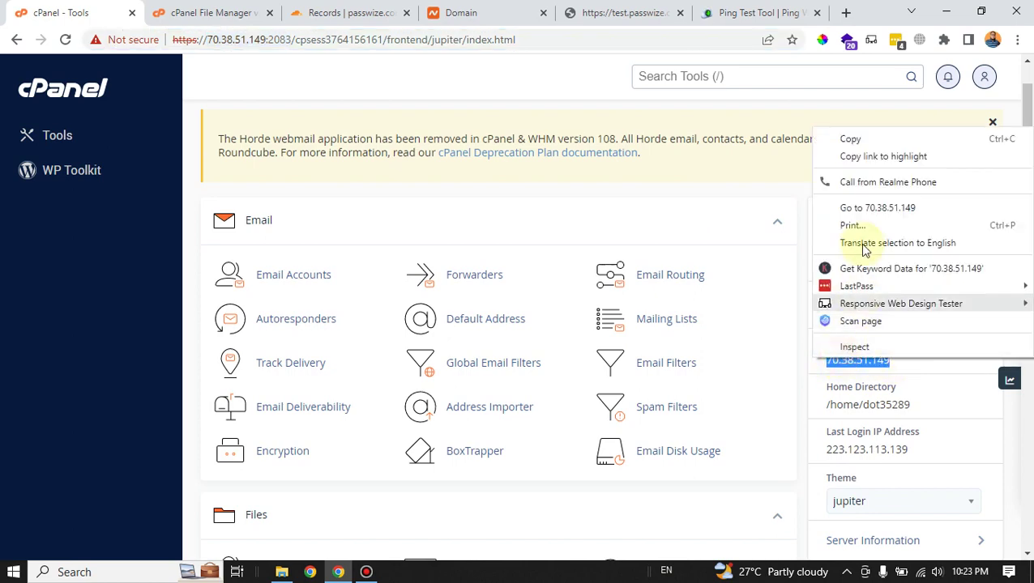
pyautogui.click(856, 139)
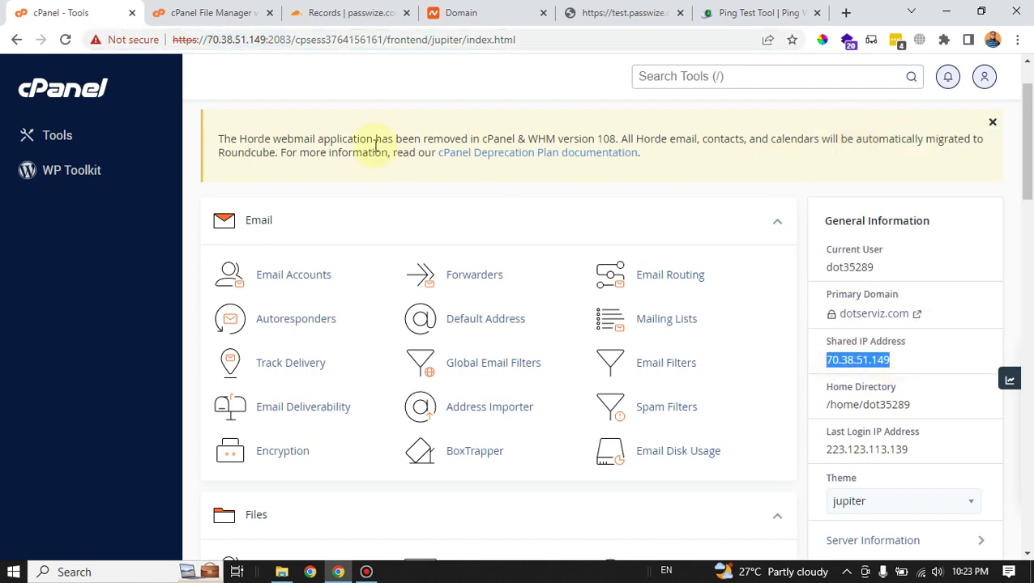
pyautogui.click(341, 12)
# Paste 70.38.51.149 as the IPv4 address, keep proxying on, and save the test2 record.
pyautogui.rightClick(541, 319)
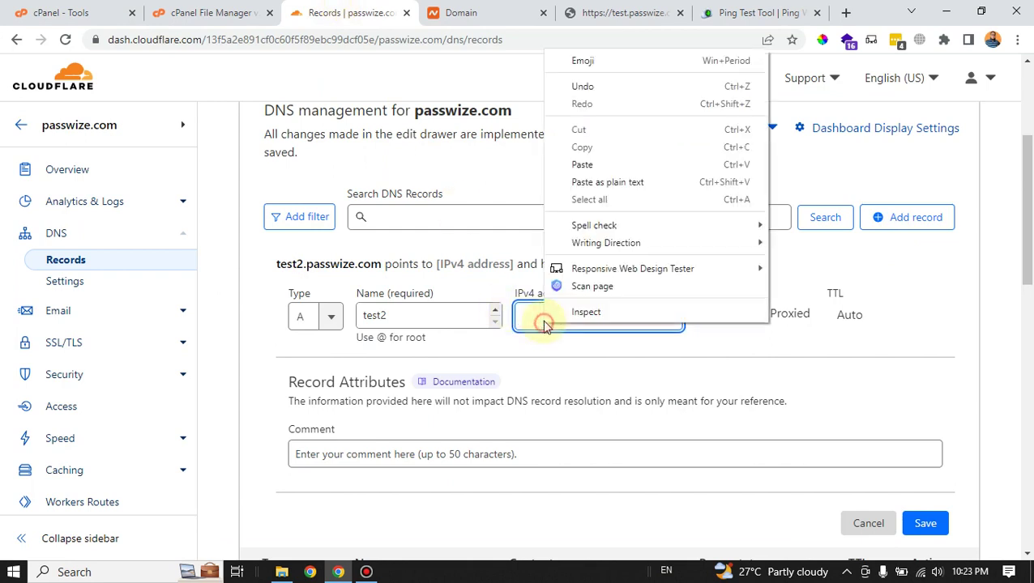
pyautogui.click(607, 165)
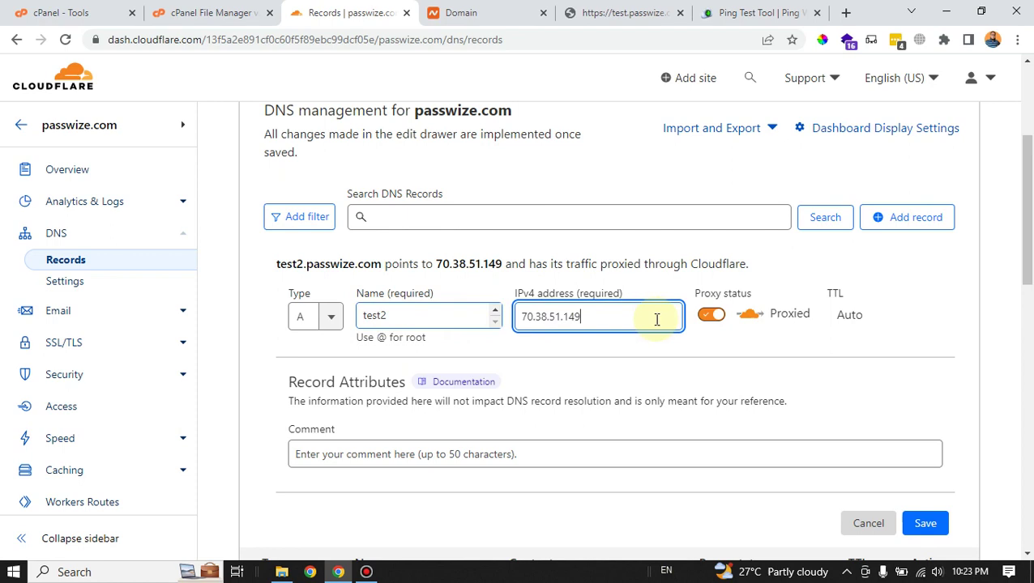
pyautogui.click(710, 318)
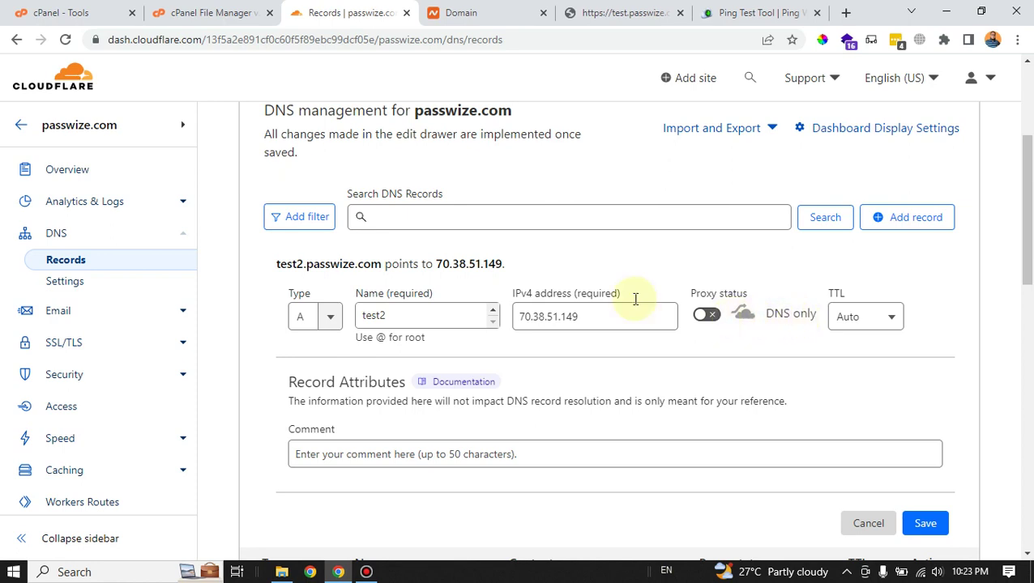
pyautogui.moveTo(436, 264); pyautogui.dragTo(543, 269)
pyautogui.click(617, 259)
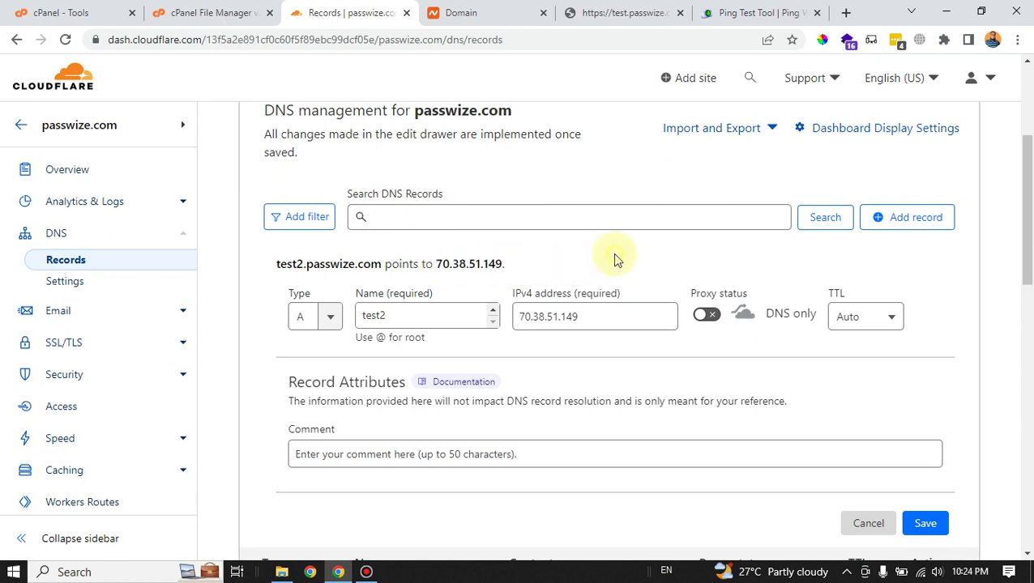
pyautogui.click(710, 319)
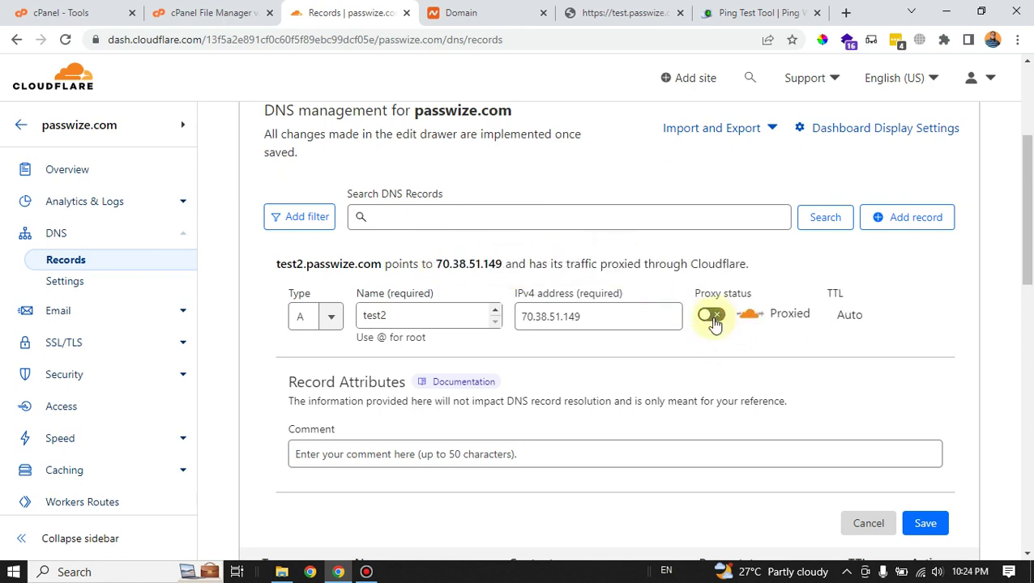
pyautogui.scroll(-2, 701, 321)
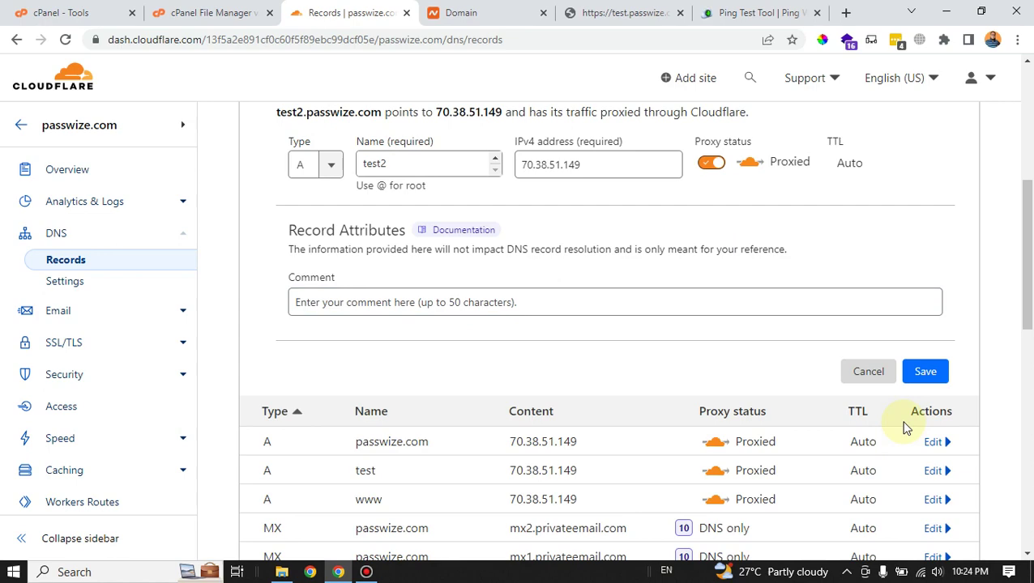
pyautogui.click(923, 372)
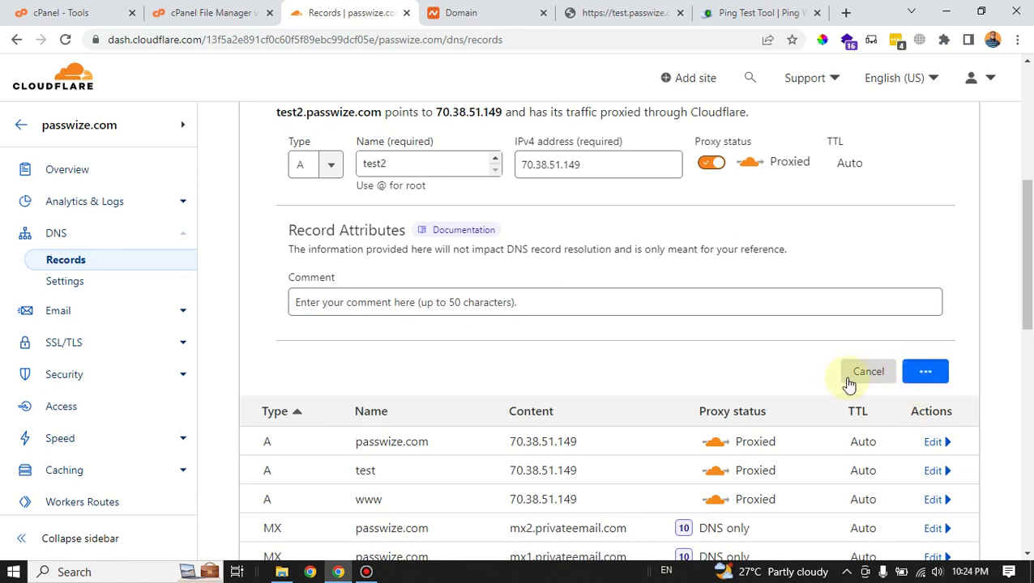
pyautogui.scroll(1, 369, 266)
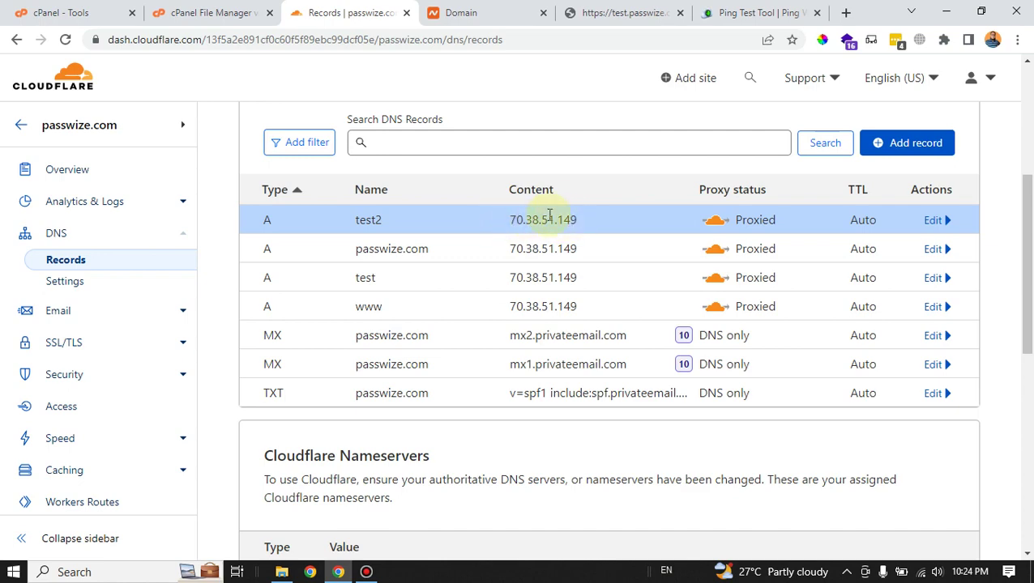
# Search cPanel's tools for 'domai' and open the Domains page.
pyautogui.click(72, 11)
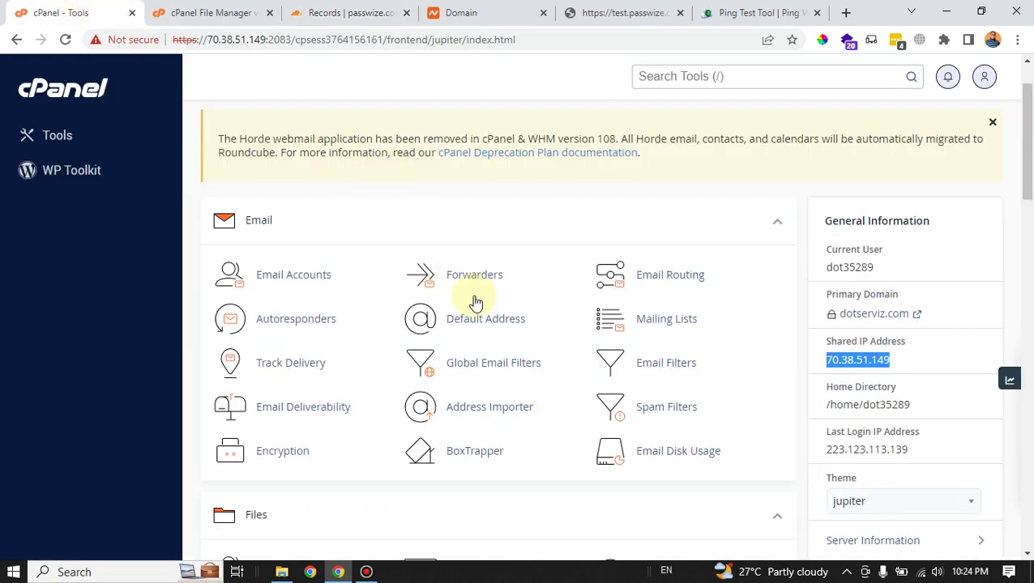
pyautogui.scroll(-2, 402, 288)
pyautogui.scroll(-2, 400, 268)
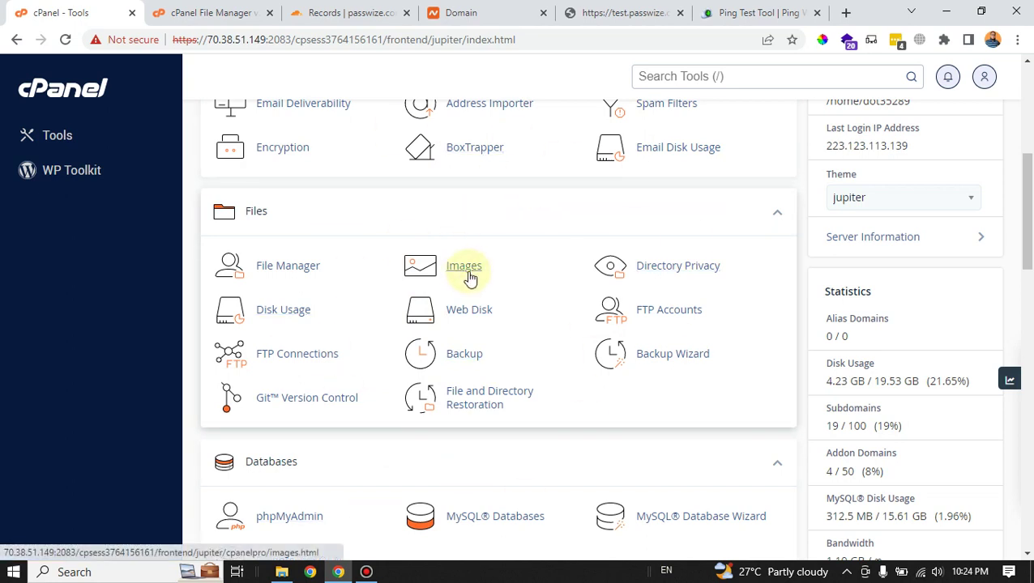
pyautogui.scroll(-1, 465, 281)
pyautogui.scroll(-3, 458, 285)
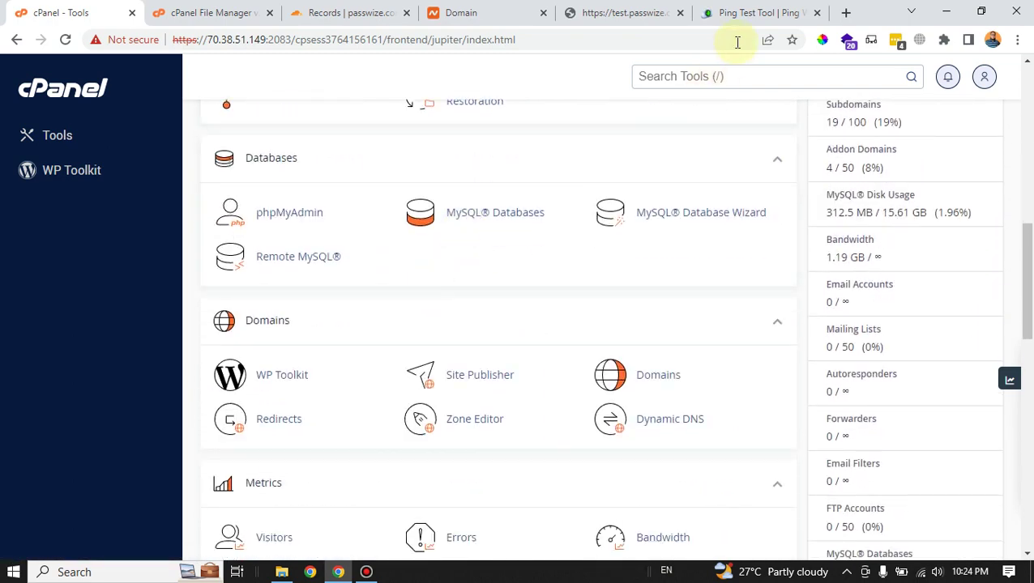
pyautogui.click(729, 75)
pyautogui.write('domai')
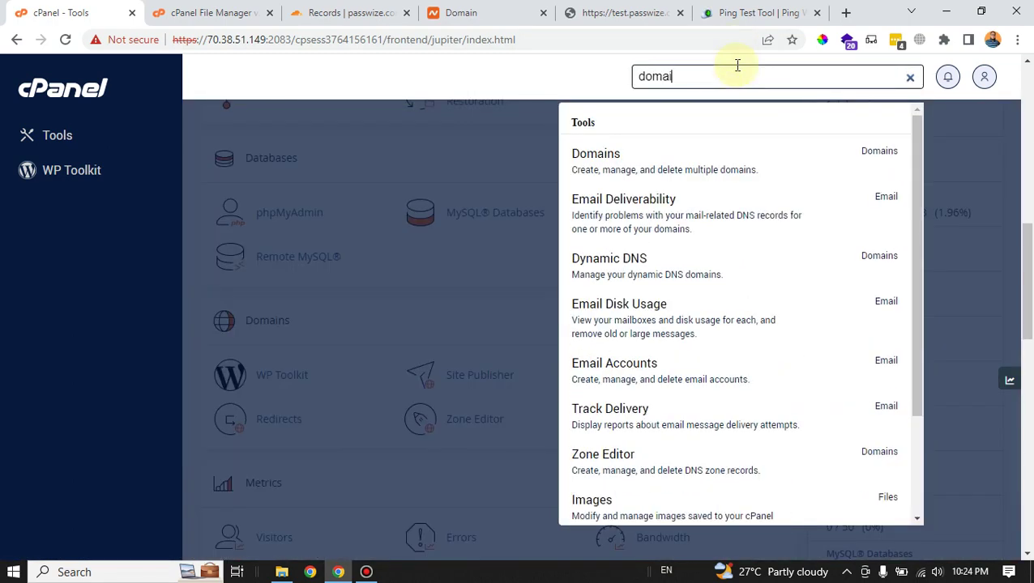
pyautogui.click(672, 161)
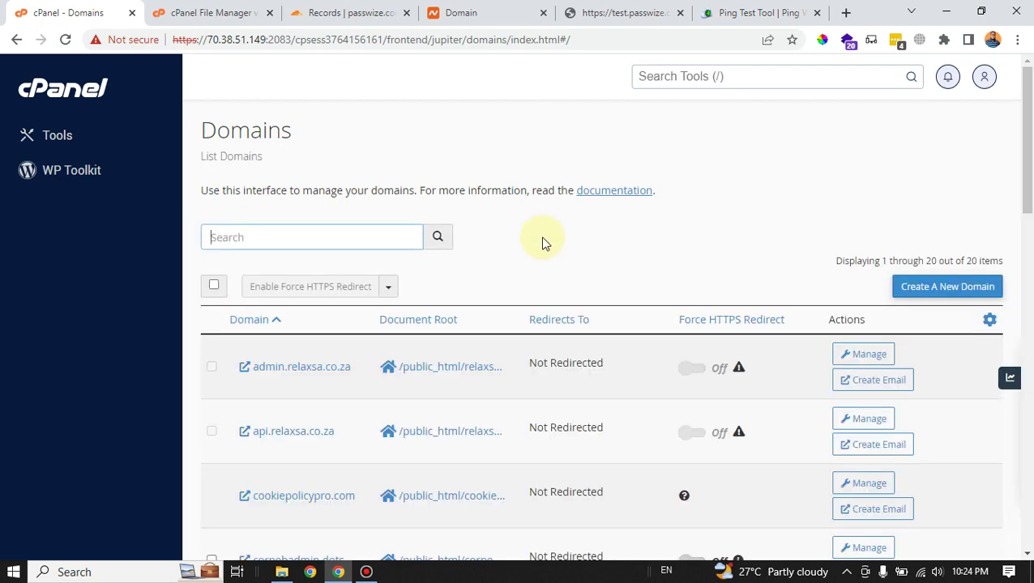
# Scroll through the Domains list to review the account's 20 existing domains.
pyautogui.scroll(-1, 544, 240)
pyautogui.scroll(-3, 519, 270)
pyautogui.scroll(-4, 435, 296)
pyautogui.scroll(7, 334, 396)
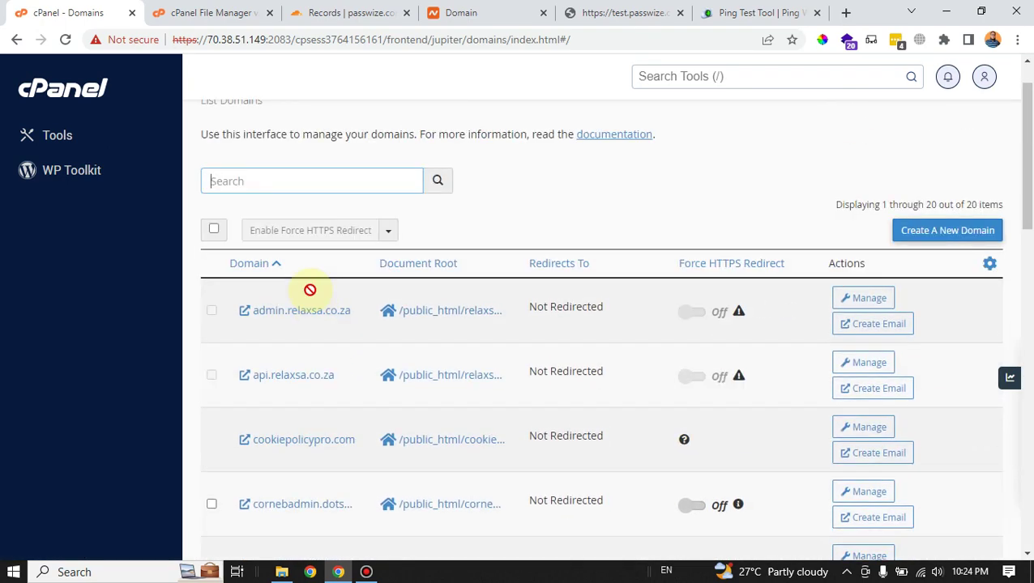
pyautogui.scroll(1, 307, 322)
pyautogui.scroll(-3, 356, 357)
pyautogui.scroll(3, 346, 397)
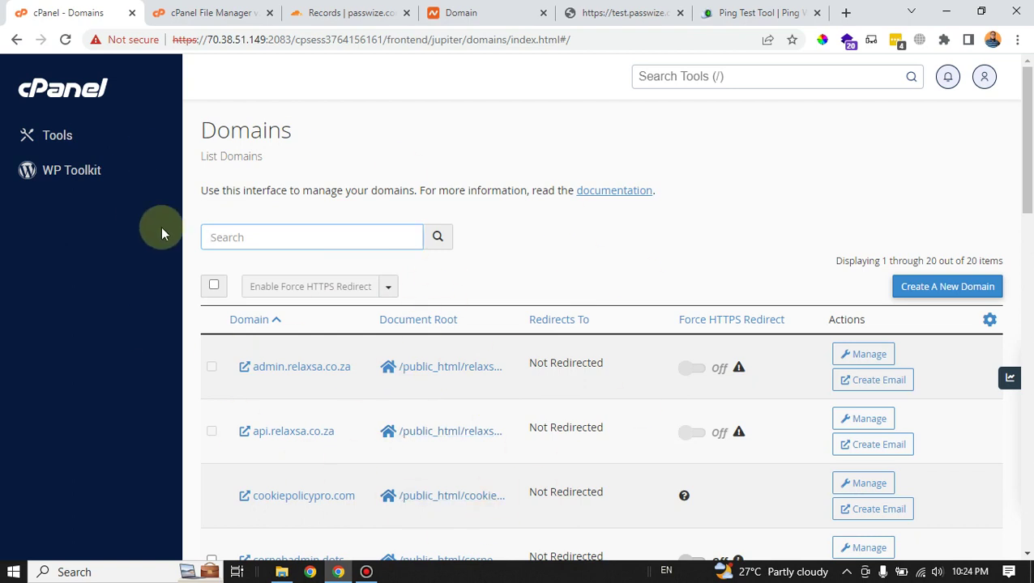
# Start a new domain and copy the record name test2 from Cloudflare.
pyautogui.click(923, 285)
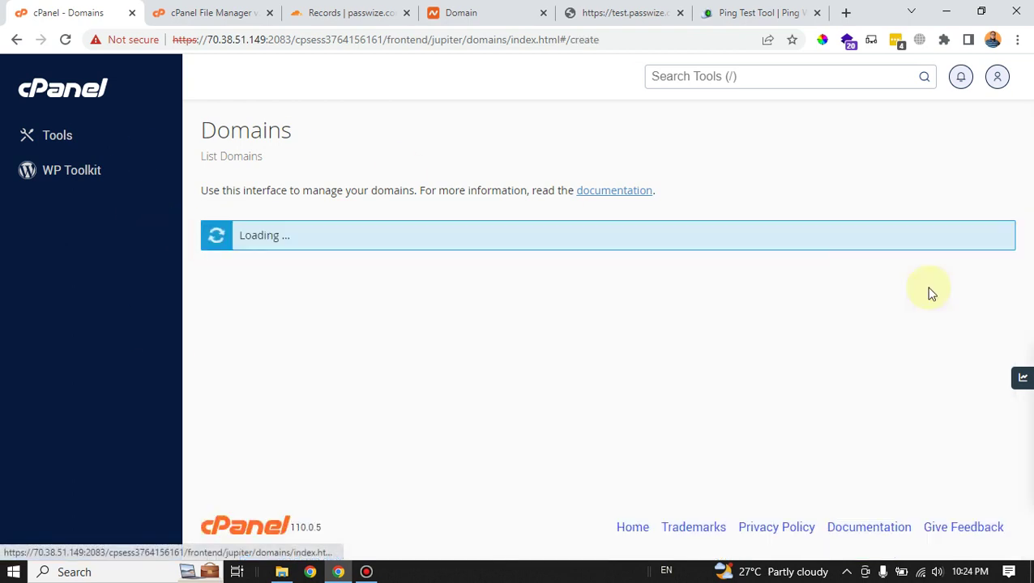
pyautogui.click(311, 306)
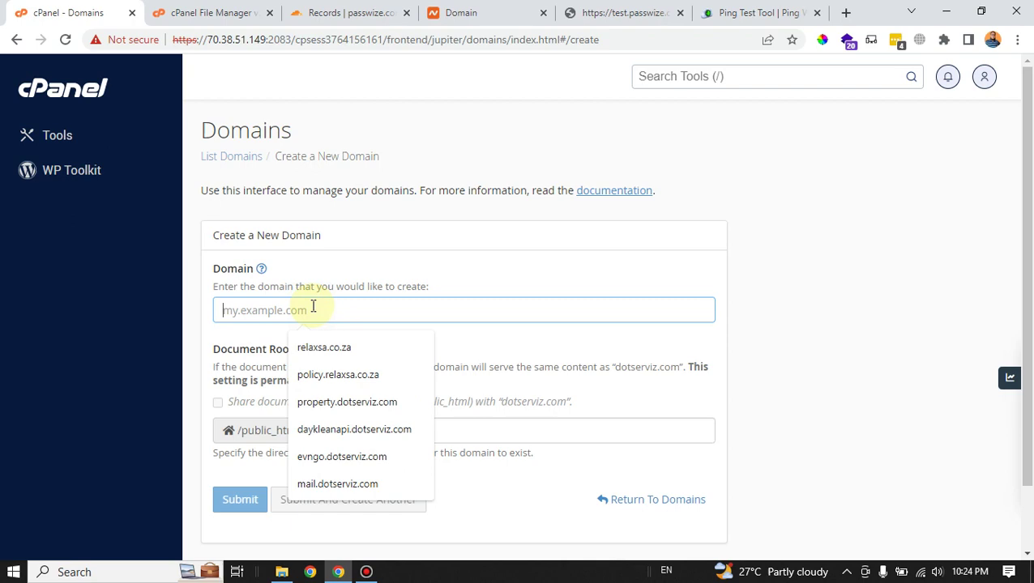
pyautogui.click(219, 12)
pyautogui.click(346, 12)
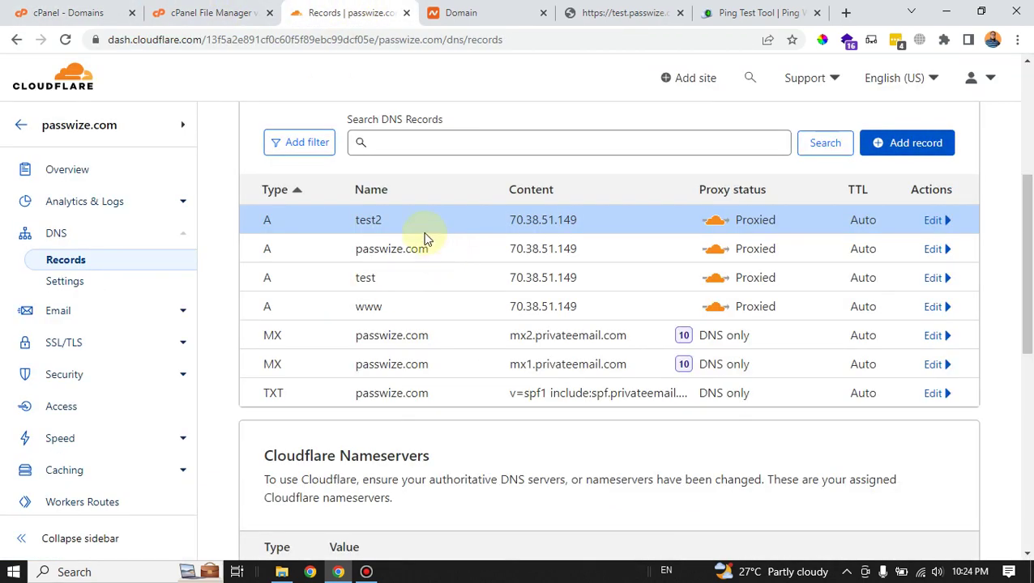
pyautogui.doubleClick(357, 221)
pyautogui.hotkey('ctrl', 'c')
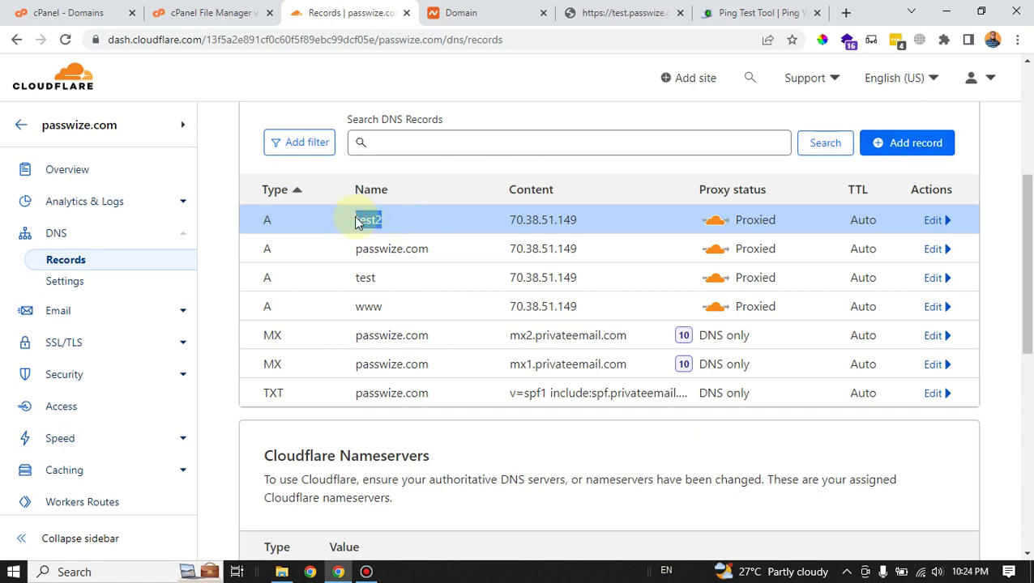
pyautogui.click(106, 12)
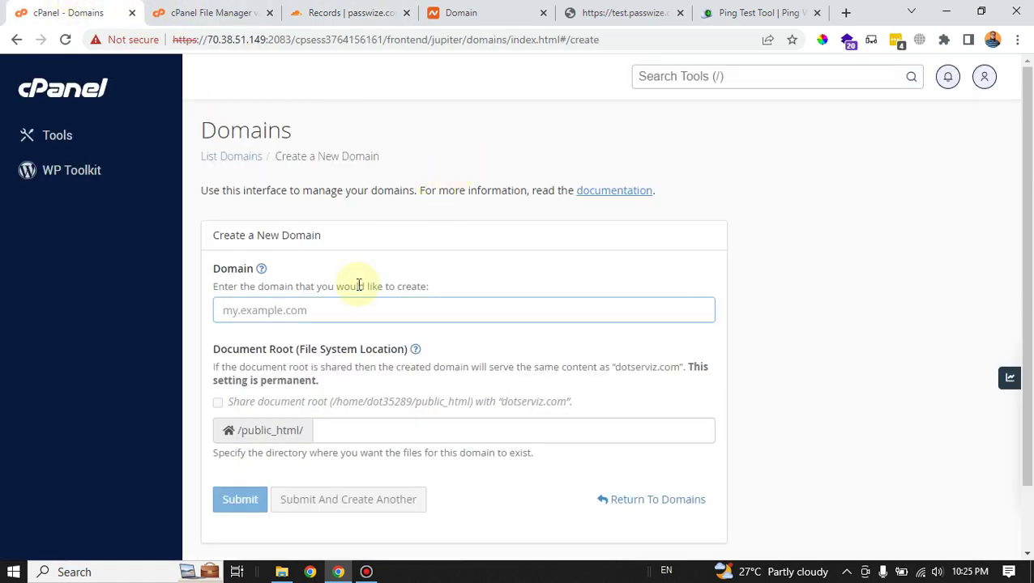
# Submit domain test2.passwize.com with document root test2.passwize.com.
pyautogui.click(333, 310)
pyautogui.hotkey('ctrl', 'v')
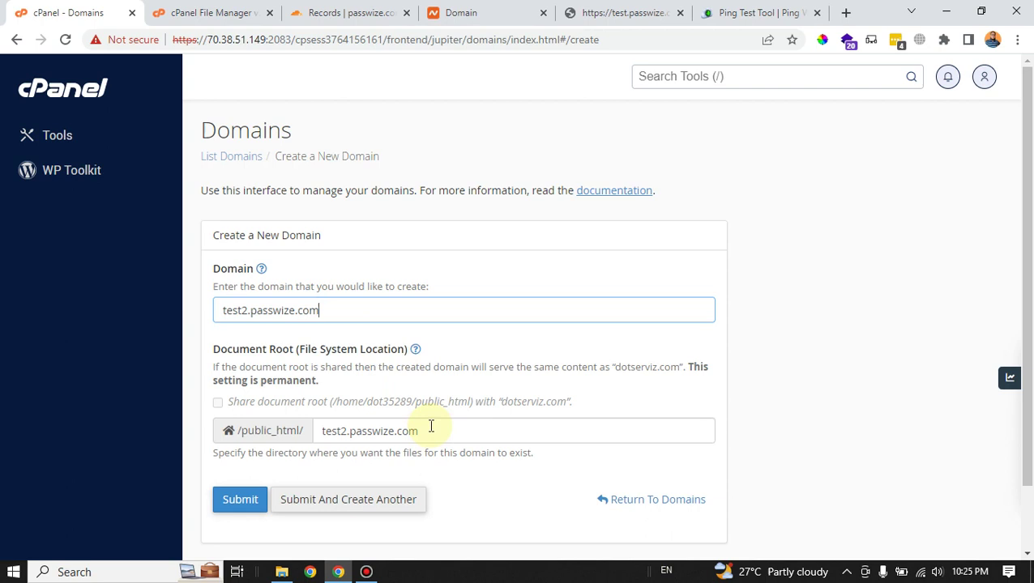
pyautogui.scroll(-2, 431, 427)
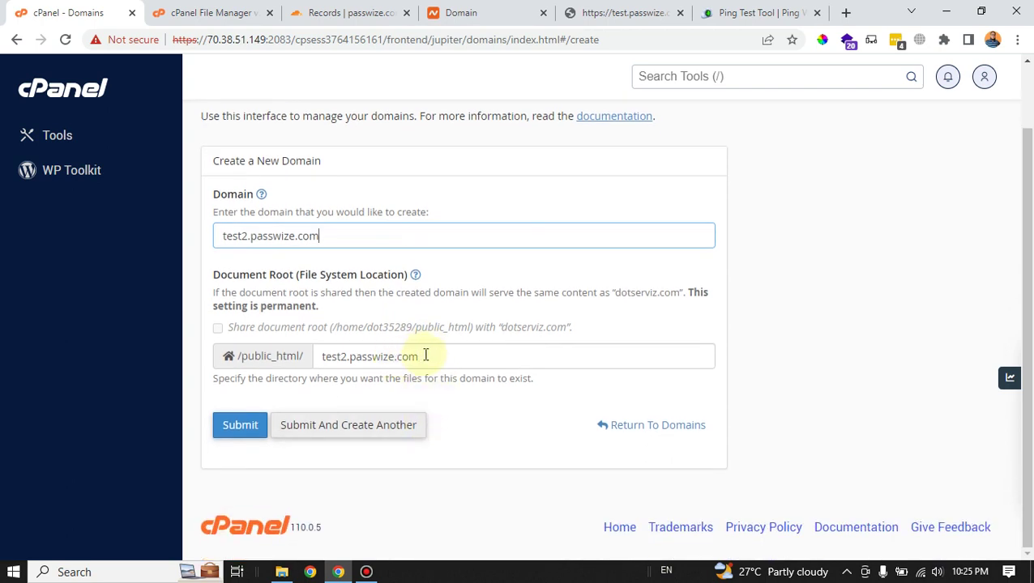
pyautogui.moveTo(425, 356); pyautogui.dragTo(304, 357)
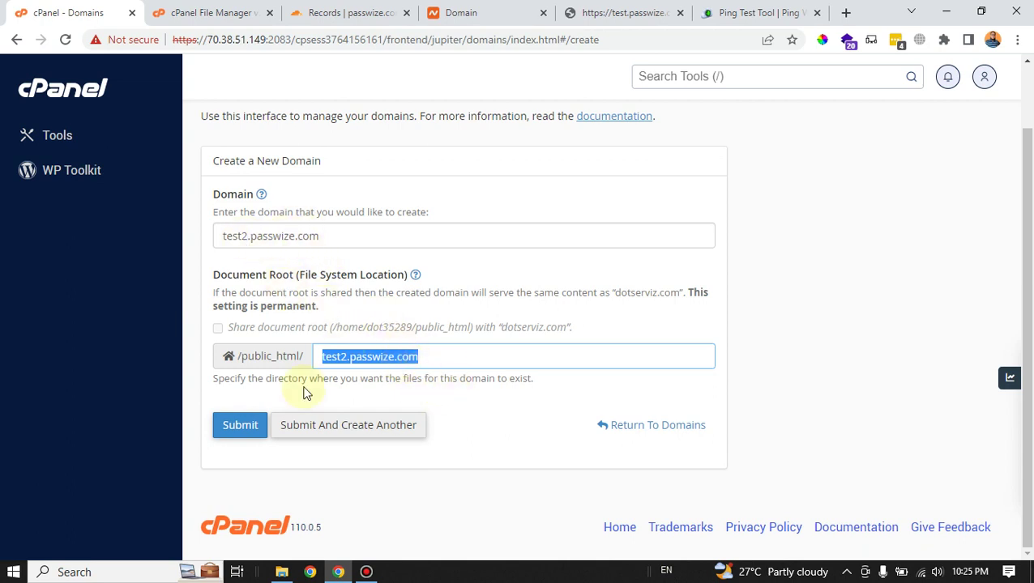
pyautogui.click(241, 427)
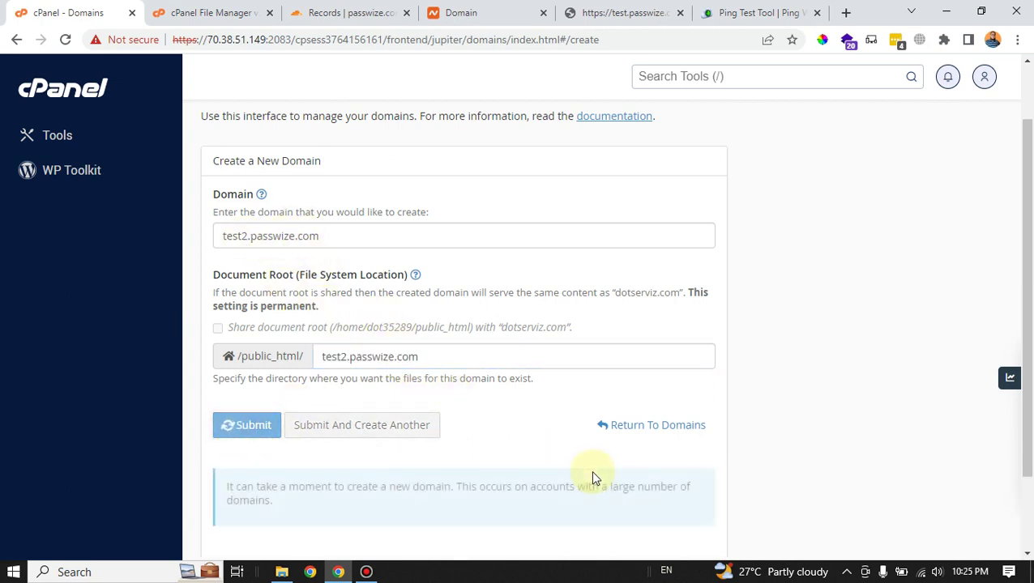
# Dismiss the domain-created notice and filter the Domains list for test2.
pyautogui.scroll(-2, 457, 455)
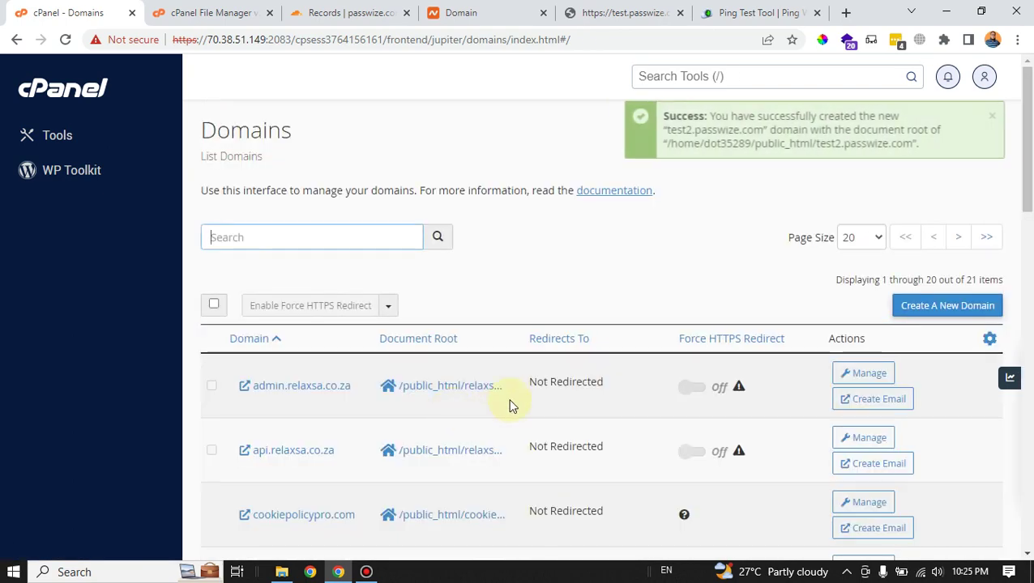
pyautogui.scroll(-2, 678, 285)
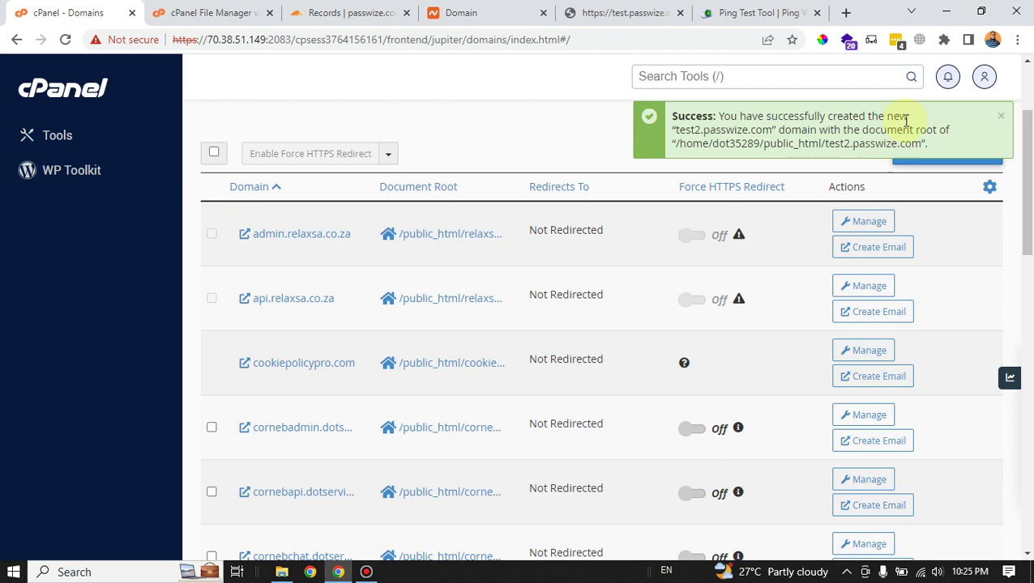
pyautogui.scroll(-2, 517, 318)
pyautogui.scroll(-3, 425, 364)
pyautogui.scroll(-4, 427, 361)
pyautogui.scroll(-3, 454, 366)
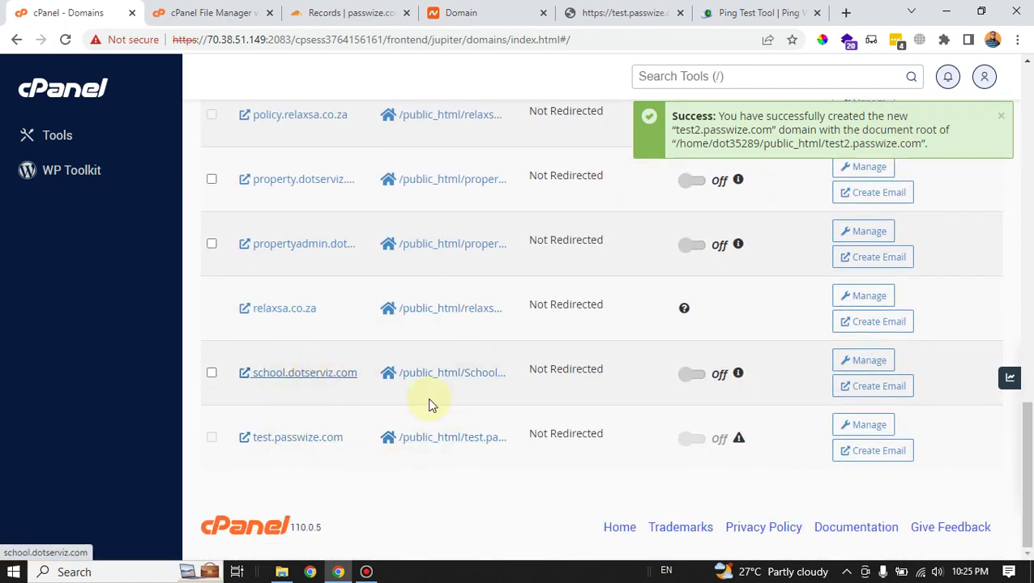
pyautogui.scroll(2, 509, 472)
pyautogui.scroll(4, 499, 476)
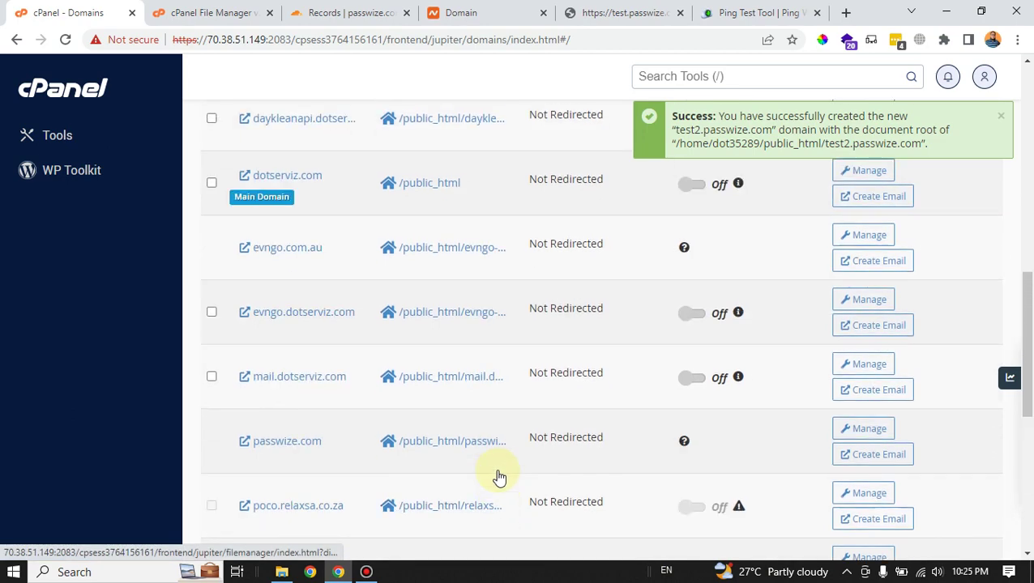
pyautogui.scroll(1, 499, 476)
pyautogui.scroll(3, 496, 473)
pyautogui.scroll(5, 496, 473)
pyautogui.scroll(5, 454, 430)
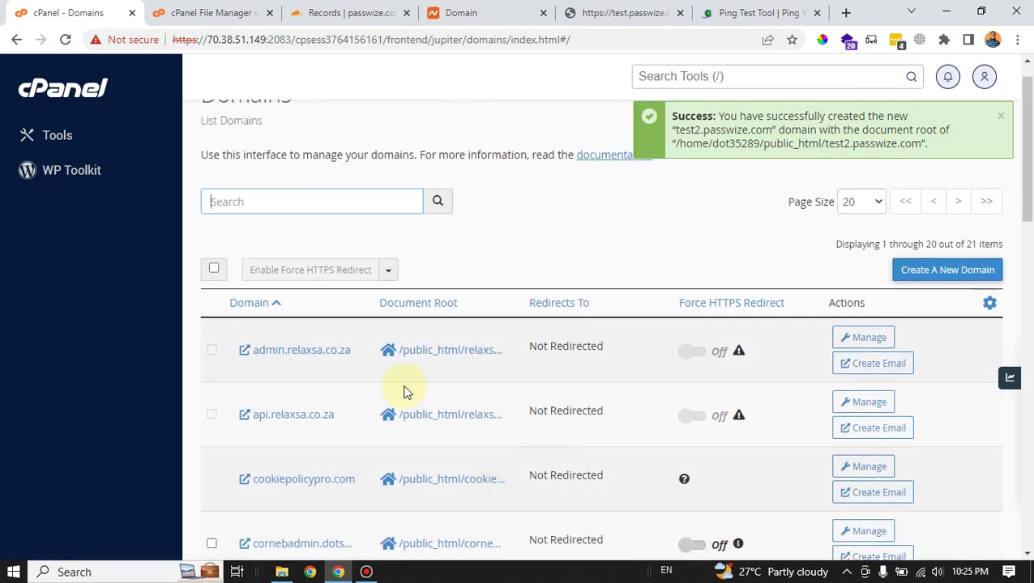
pyautogui.click(1000, 116)
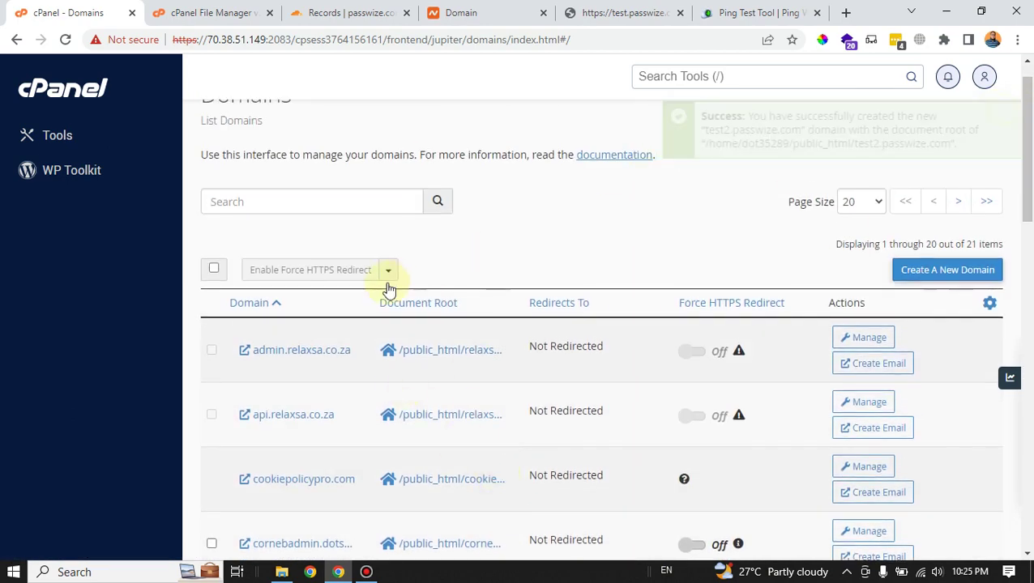
pyautogui.click(316, 202)
pyautogui.write('test2')
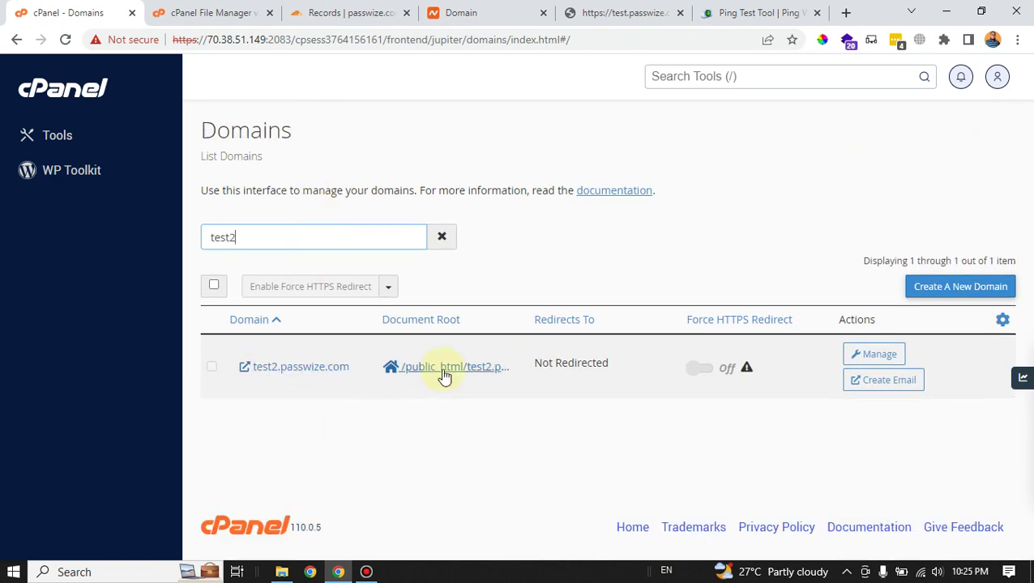
# Open the test2.passwize.com document root and delete the default cgi-bin and .htaccess.
pyautogui.click(468, 368)
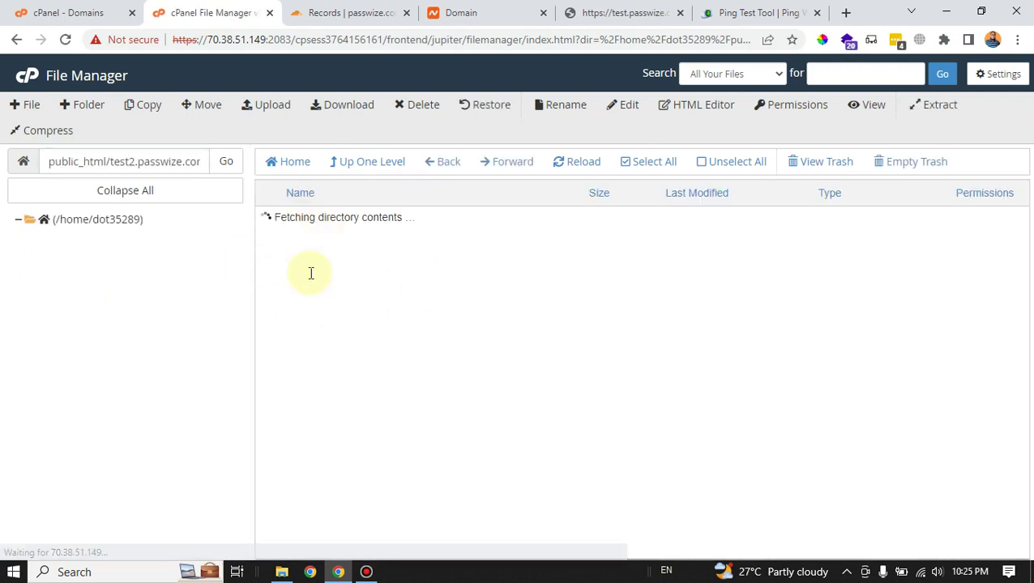
pyautogui.click(289, 245)
pyautogui.keyDown('ctrl'); pyautogui.click(293, 218); pyautogui.keyUp('ctrl')
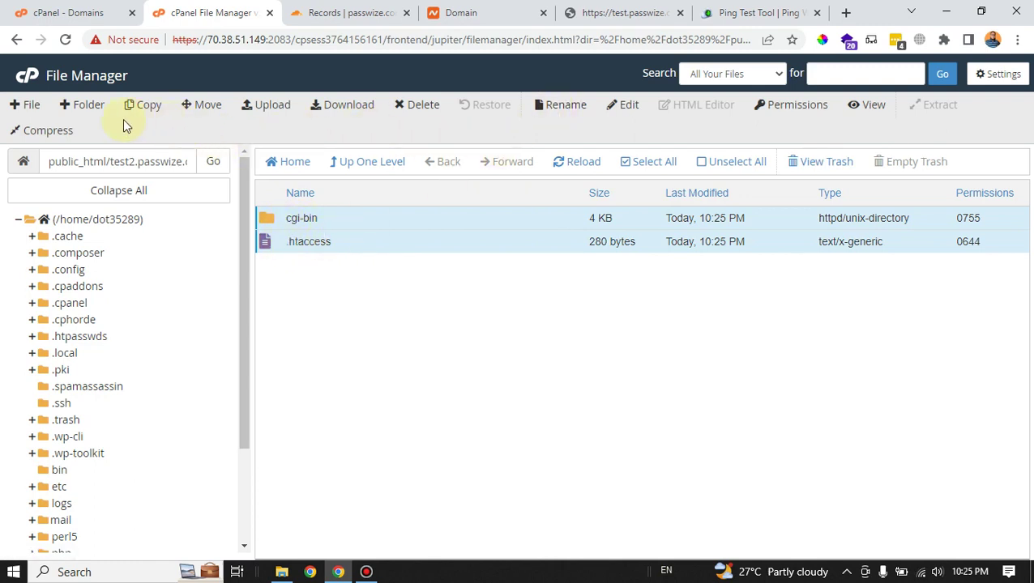
pyautogui.click(416, 113)
pyautogui.click(642, 359)
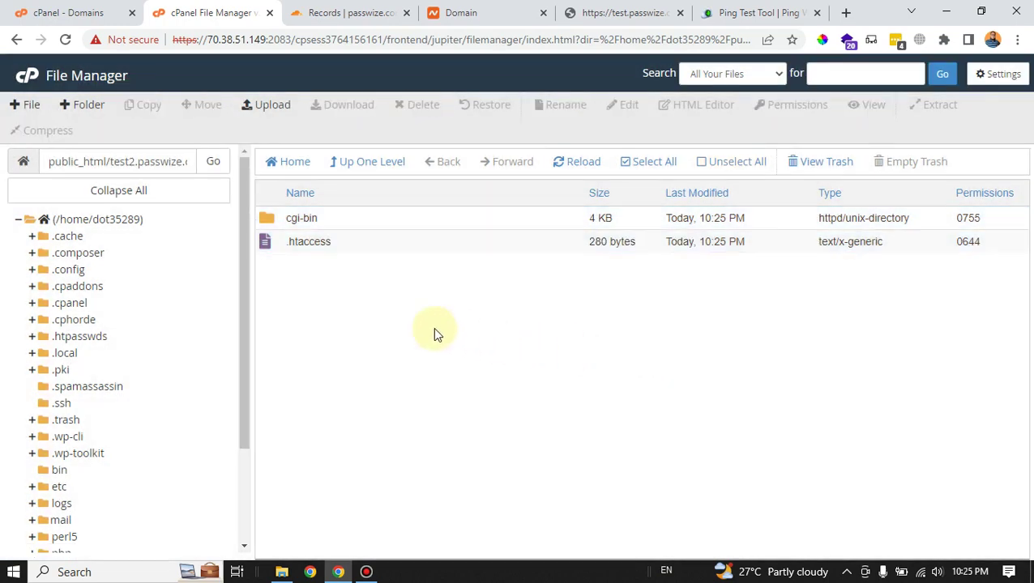
# Create a new file named index.html and open it in the editor.
pyautogui.click(26, 106)
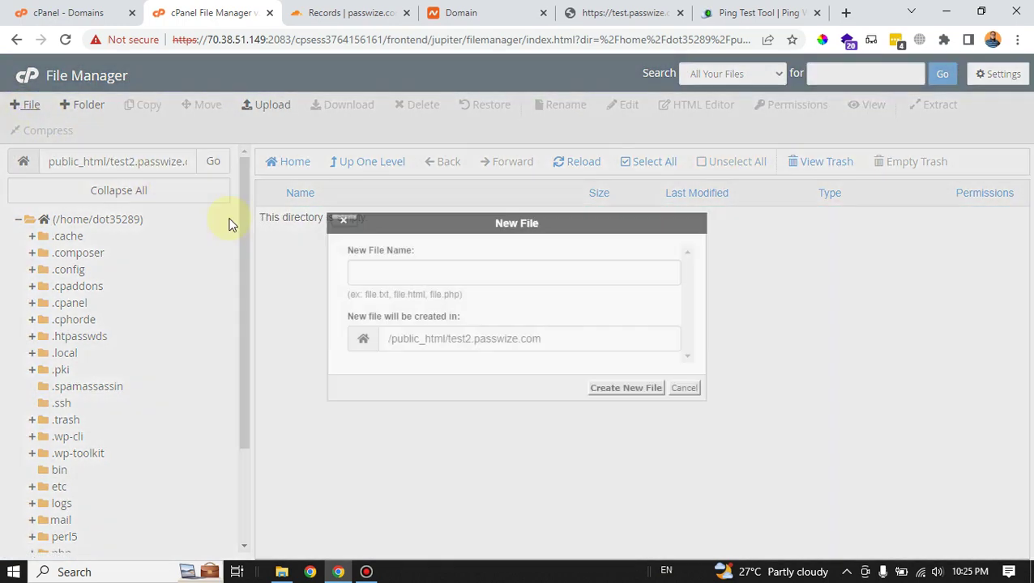
pyautogui.click(392, 274)
pyautogui.write('index.html')
pyautogui.click(458, 318)
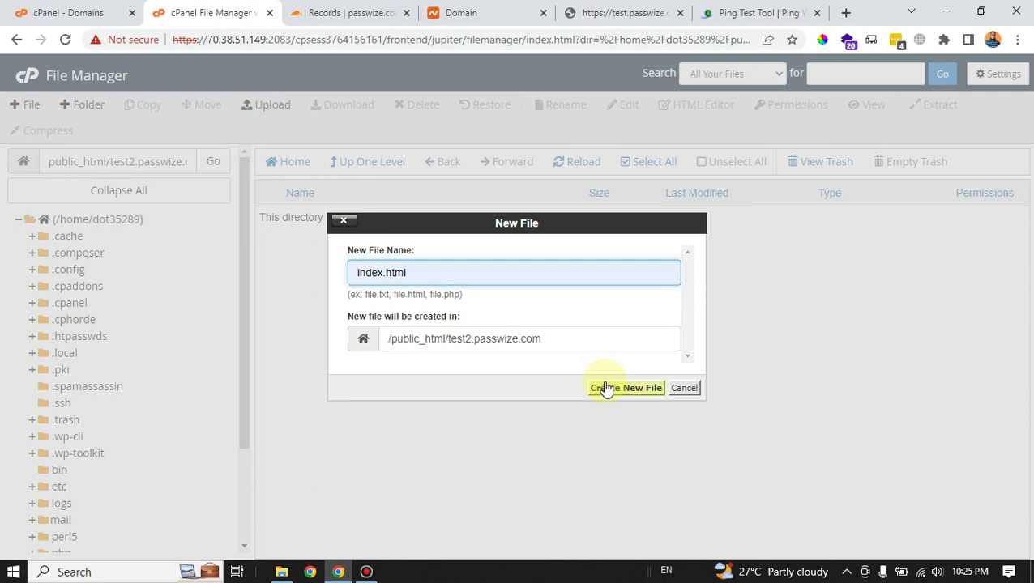
pyautogui.click(597, 397)
pyautogui.click(293, 217)
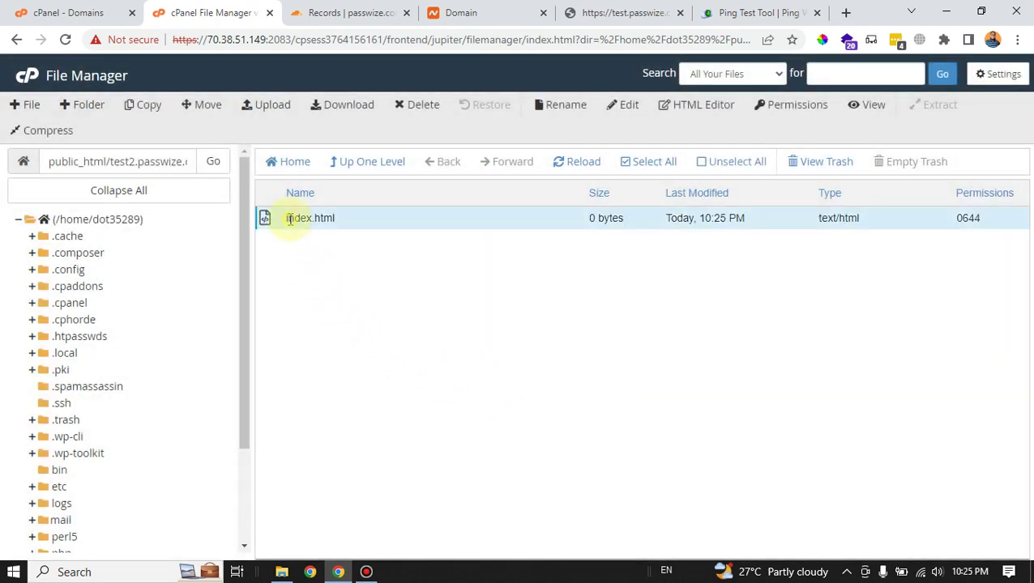
pyautogui.click(625, 107)
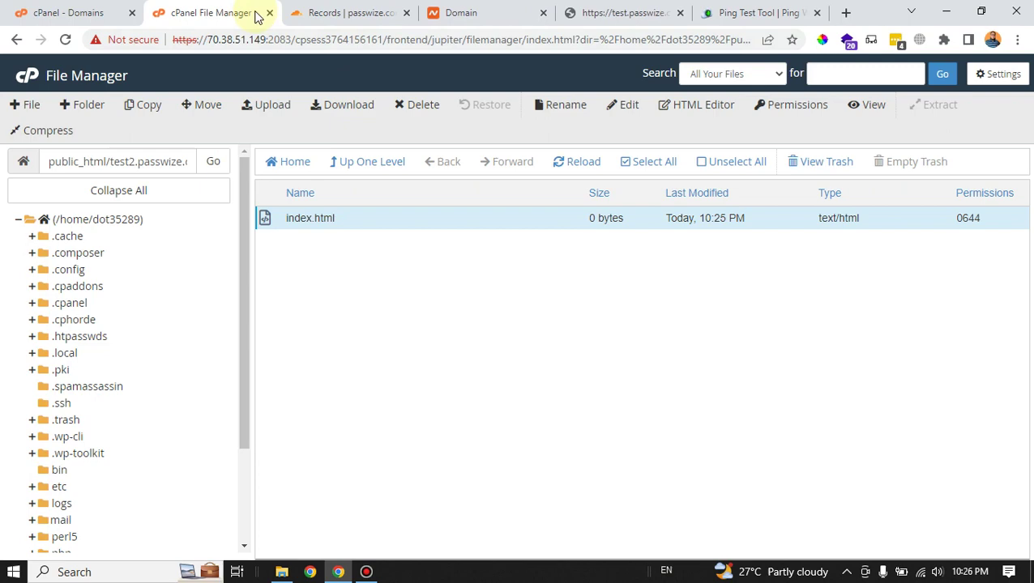
pyautogui.click(270, 13)
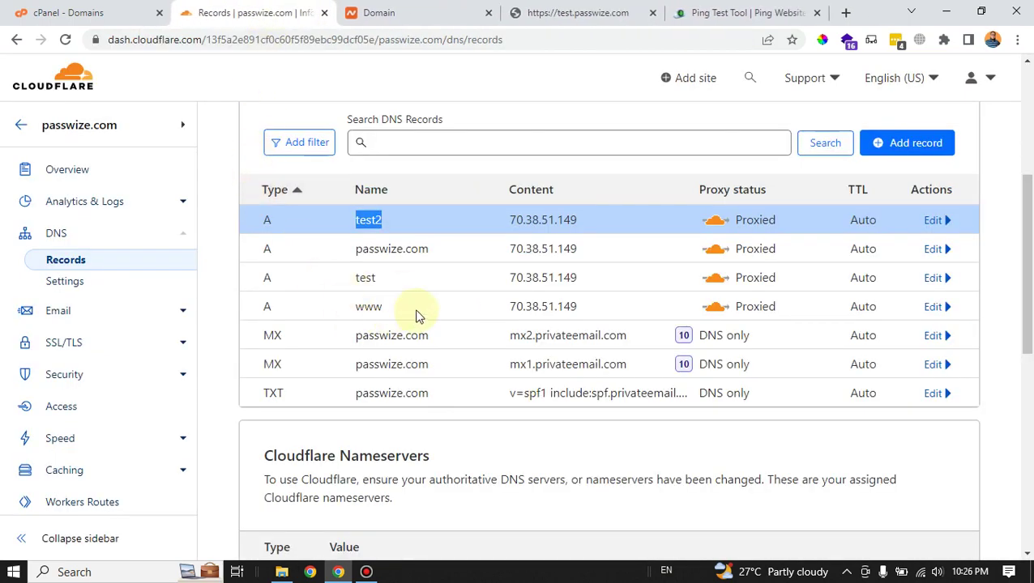
pyautogui.click(68, 10)
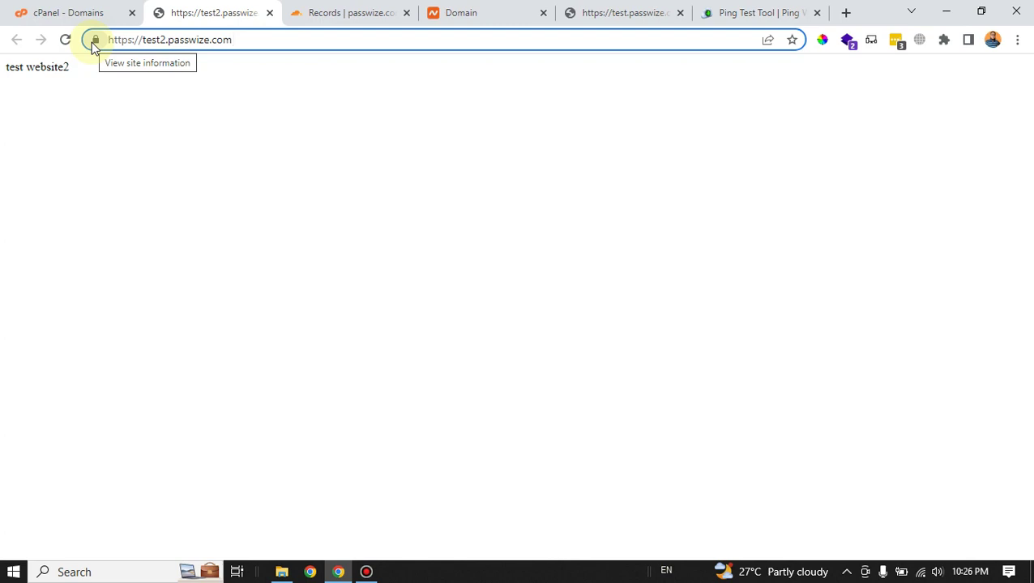
pyautogui.click(95, 39)
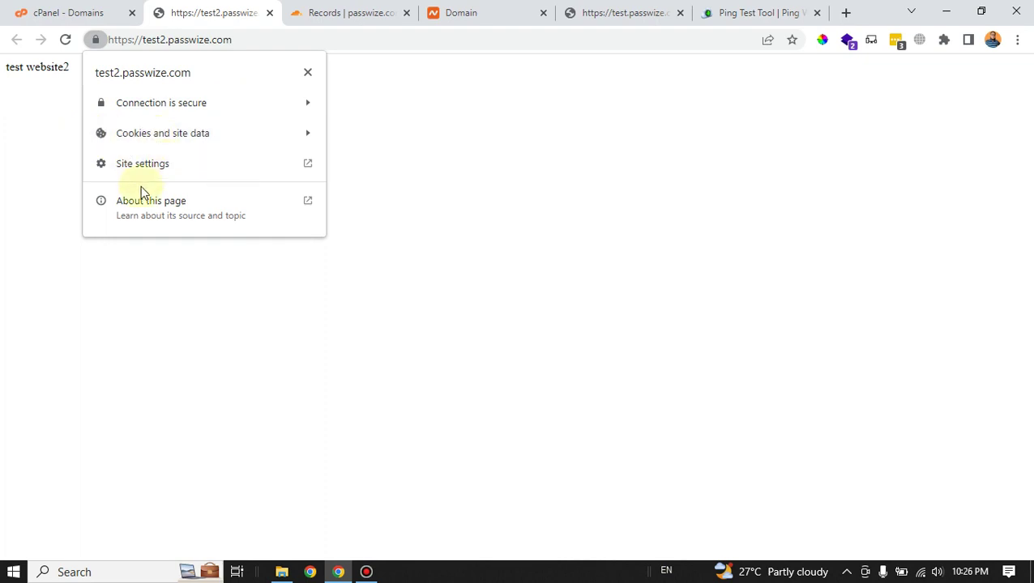
pyautogui.click(509, 141)
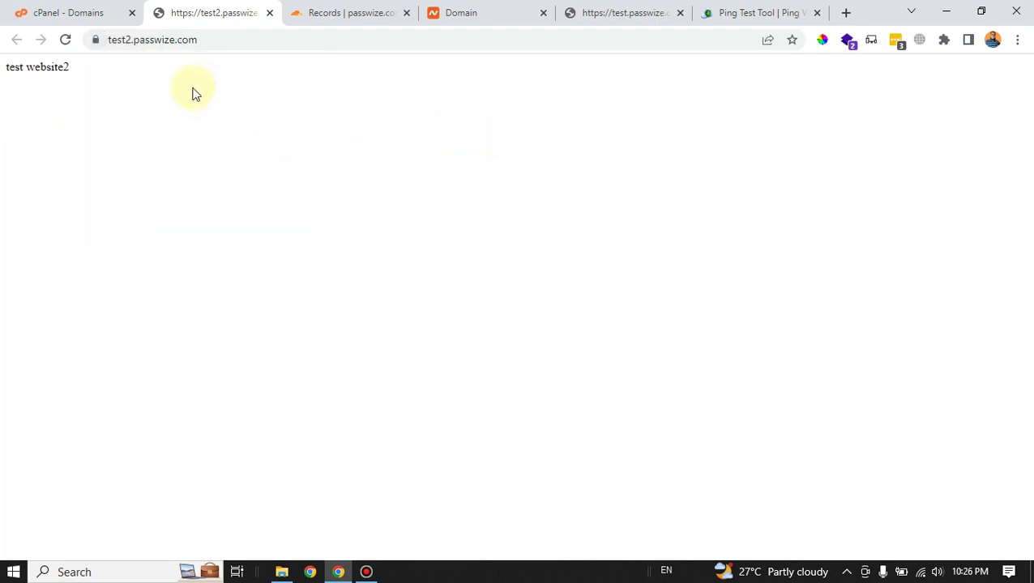
pyautogui.click(217, 42)
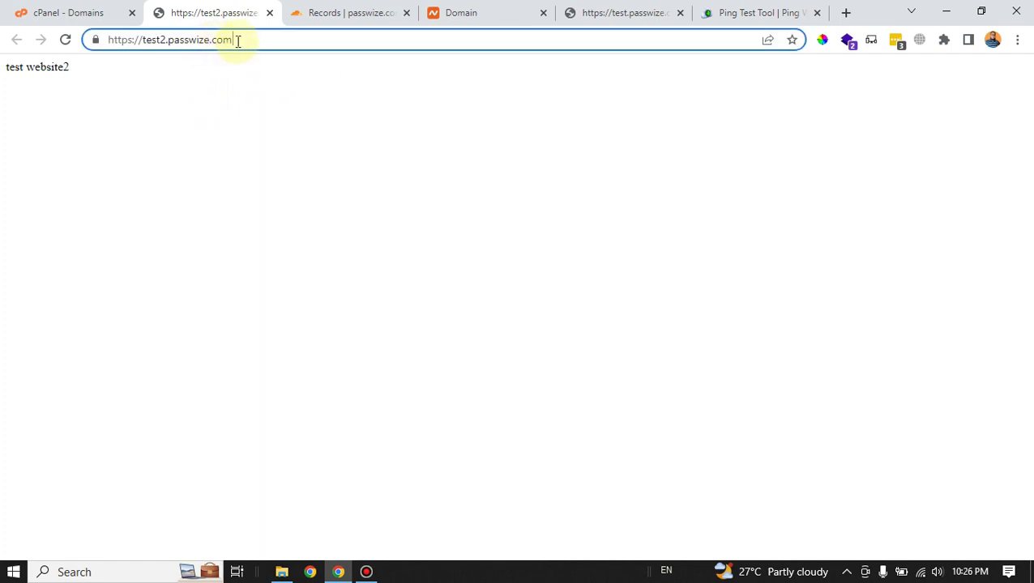
pyautogui.moveTo(235, 39)
pyautogui.mouseDown()
pyautogui.moveTo(61, 37)
pyautogui.moveTo(145, 41)
pyautogui.mouseUp()
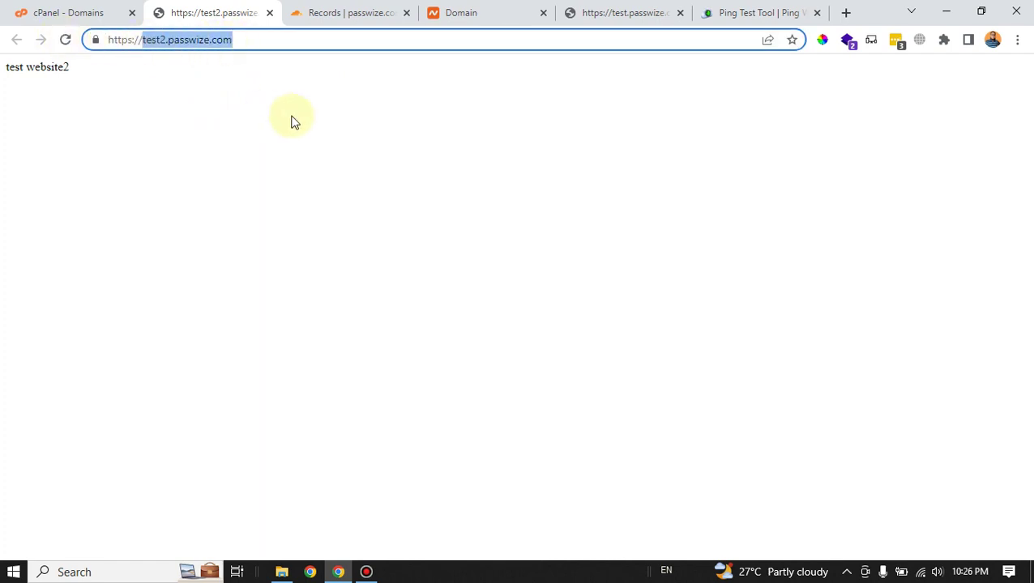
# Run a Site24x7 ping test on test2.passwize.com, with all four locations up and zero packet loss.
pyautogui.click(706, 11)
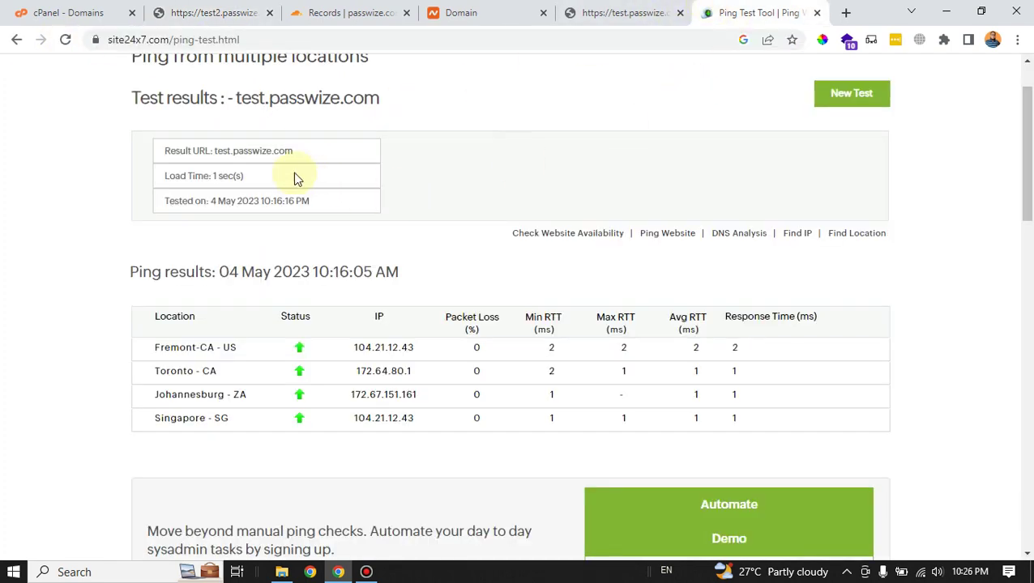
pyautogui.scroll(1, 293, 175)
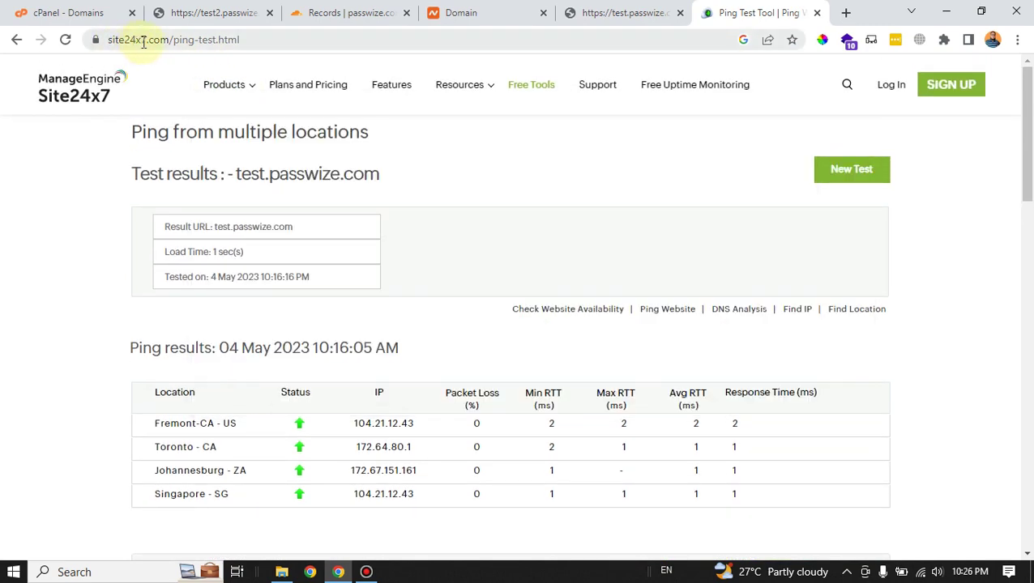
pyautogui.click(844, 170)
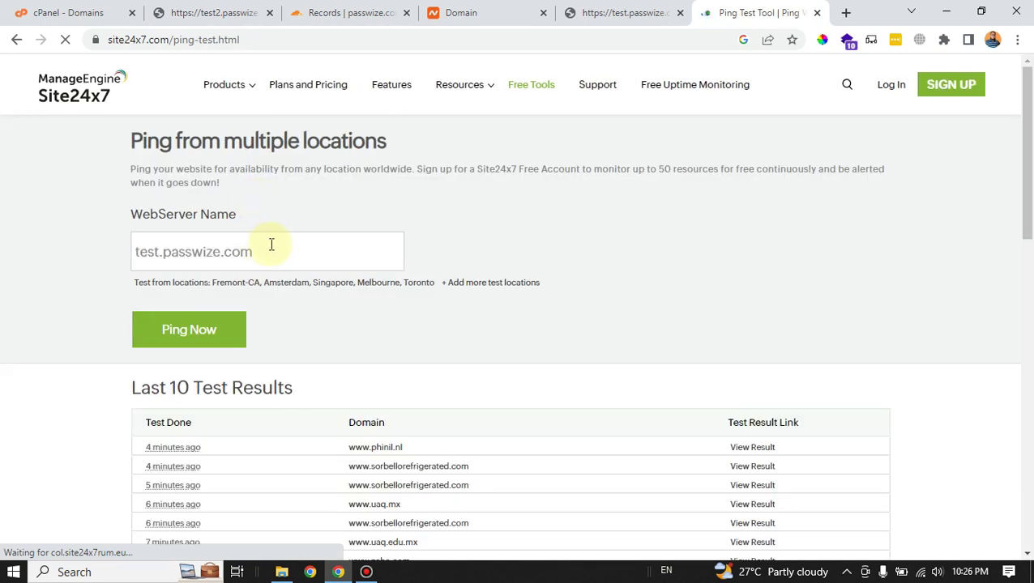
pyautogui.moveTo(277, 248); pyautogui.dragTo(134, 243)
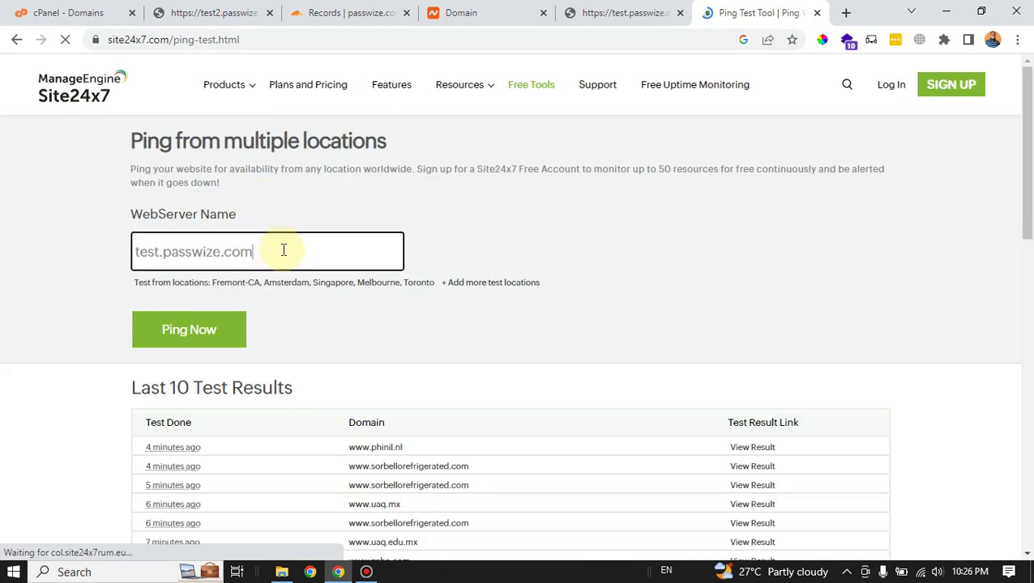
pyautogui.click(208, 327)
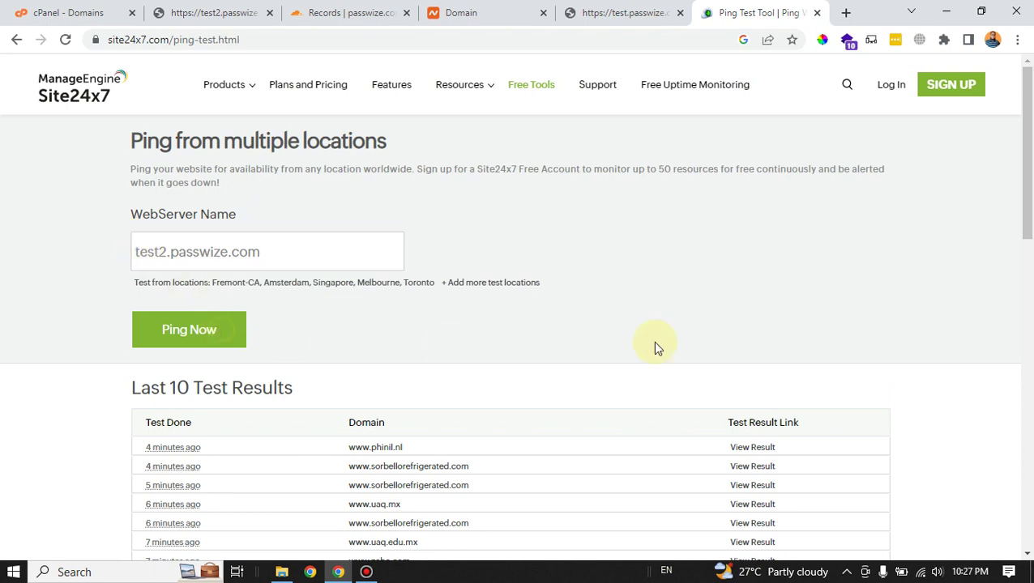
pyautogui.scroll(-1, 599, 374)
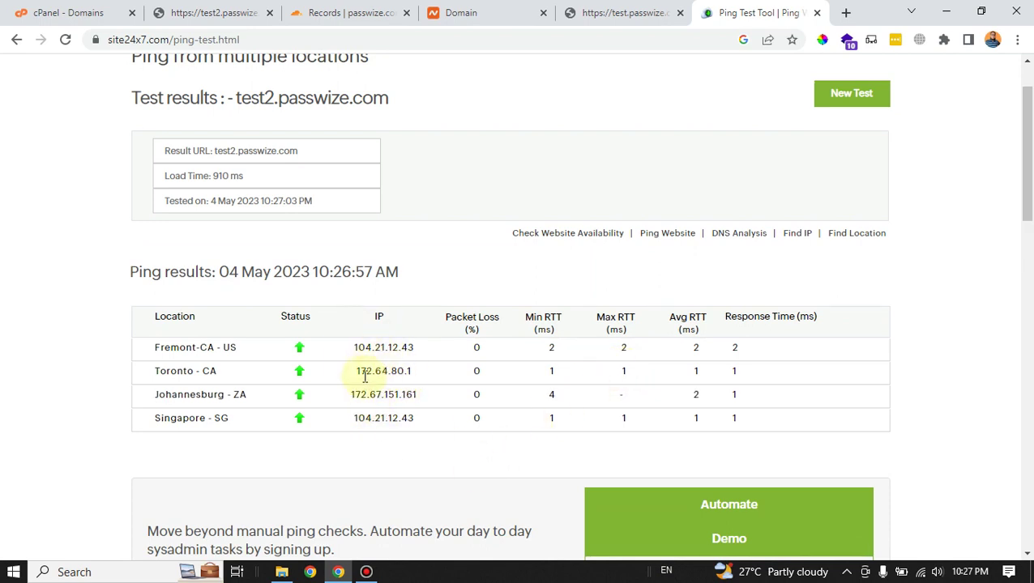
pyautogui.click(95, 8)
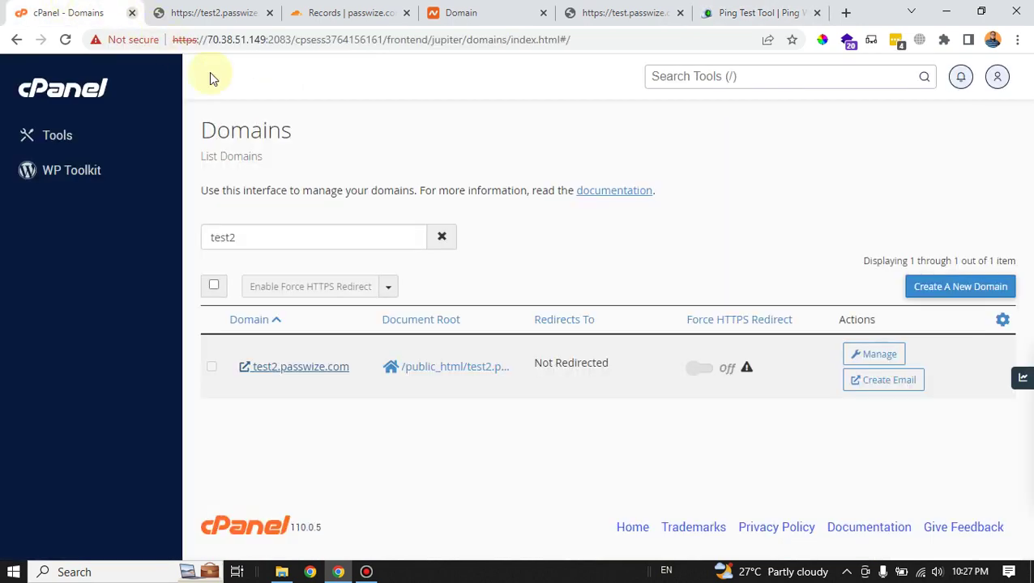
# Recheck that Cloudflare's test2 A record to 70.38.51.149 is proxied, then revisit the live test2 page.
pyautogui.click(381, 11)
pyautogui.click(588, 255)
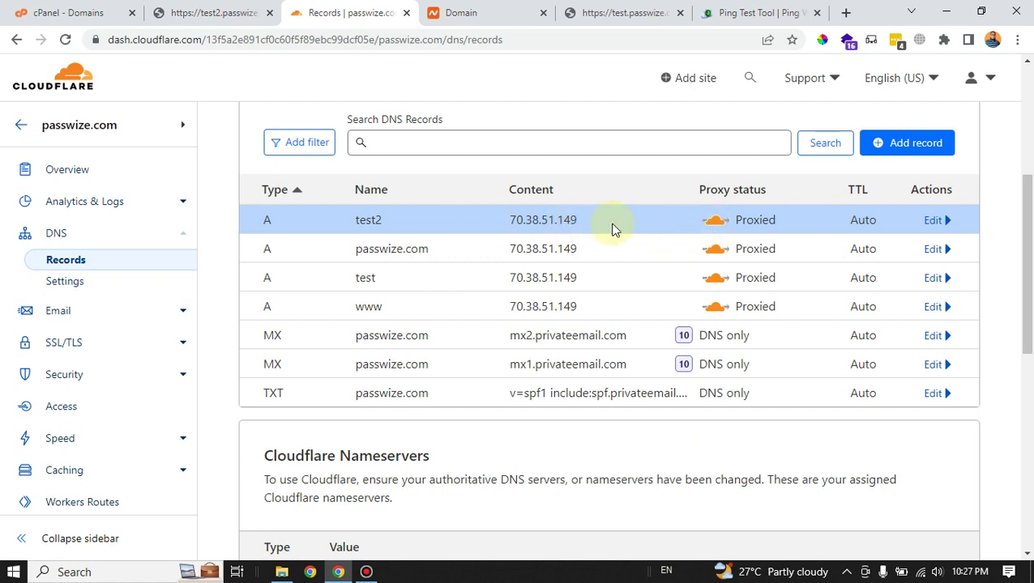
pyautogui.click(231, 11)
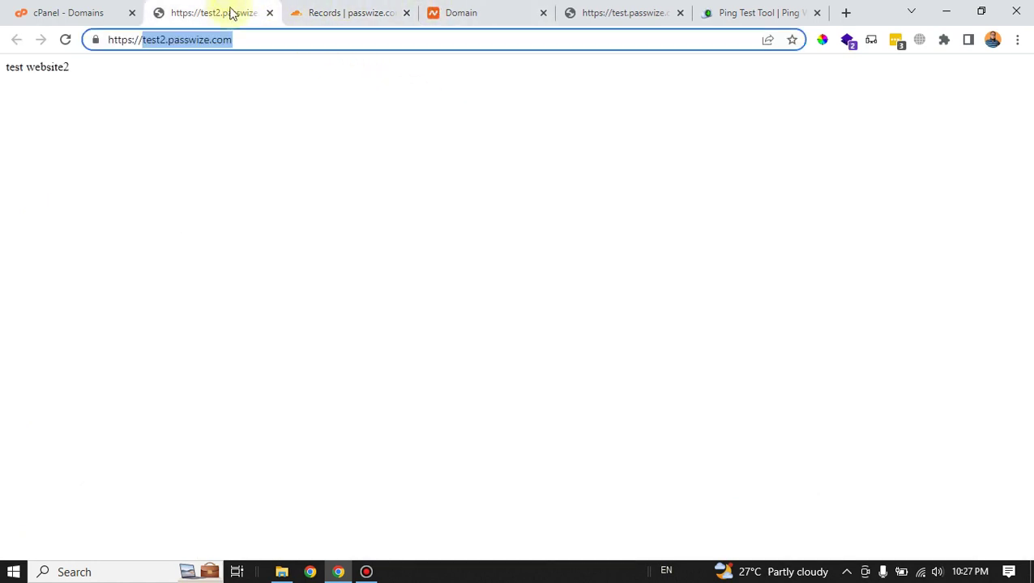
pyautogui.click(262, 47)
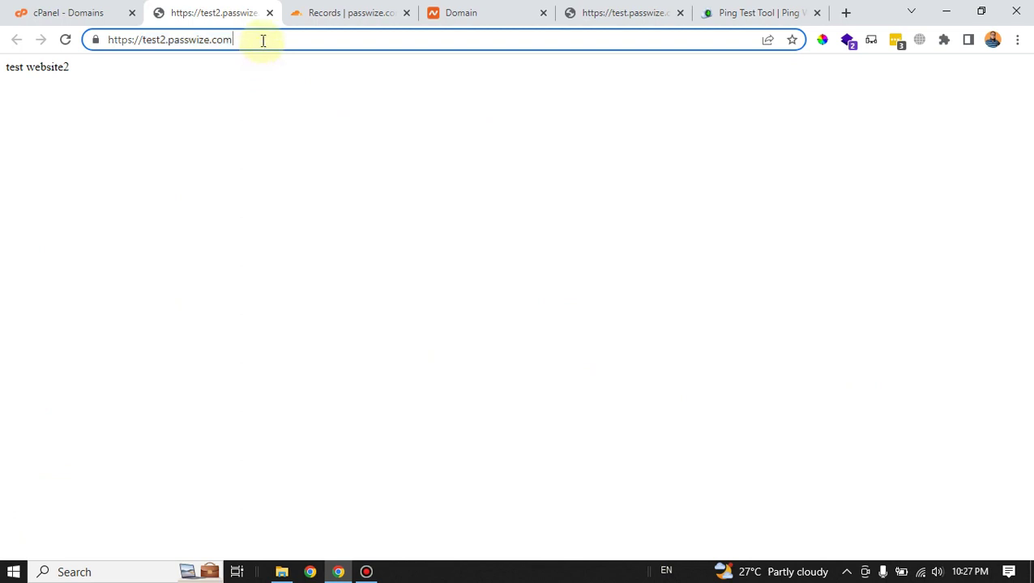